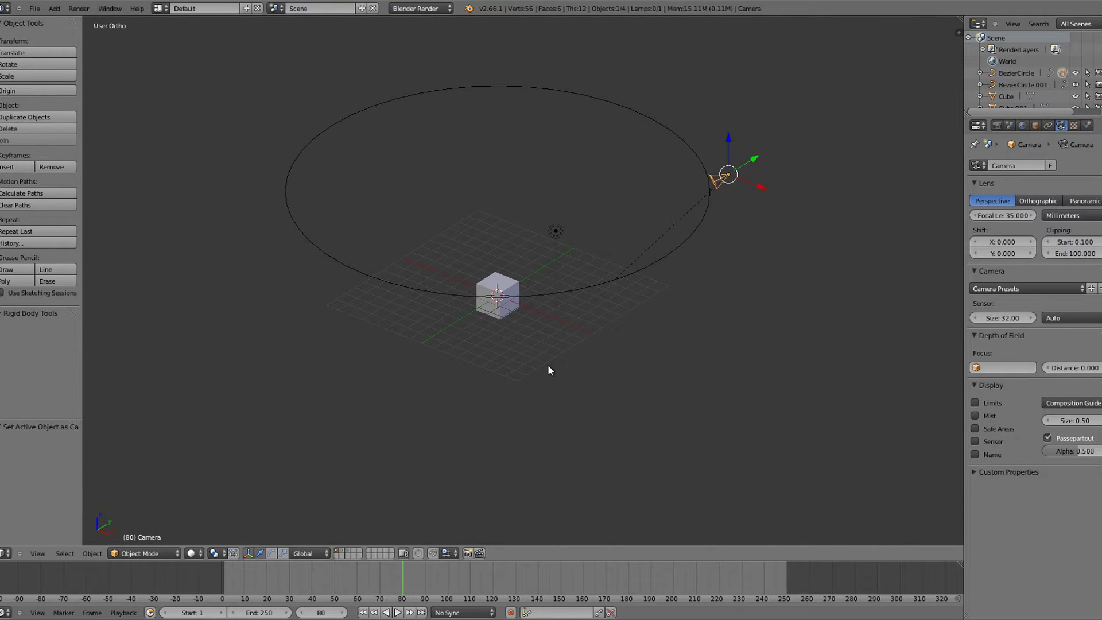
# - Look through the camera from frame 1, play and stop its orbit around the cube, then scrub the timeline
pyautogui.rightClick(673, 264)
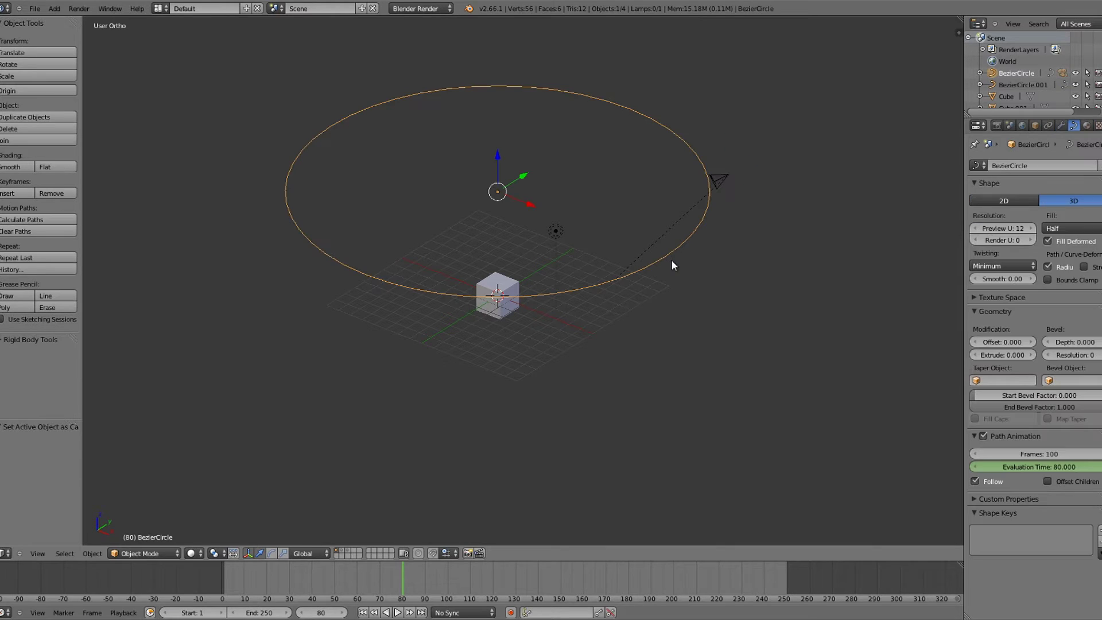
pyautogui.rightClick(722, 181)
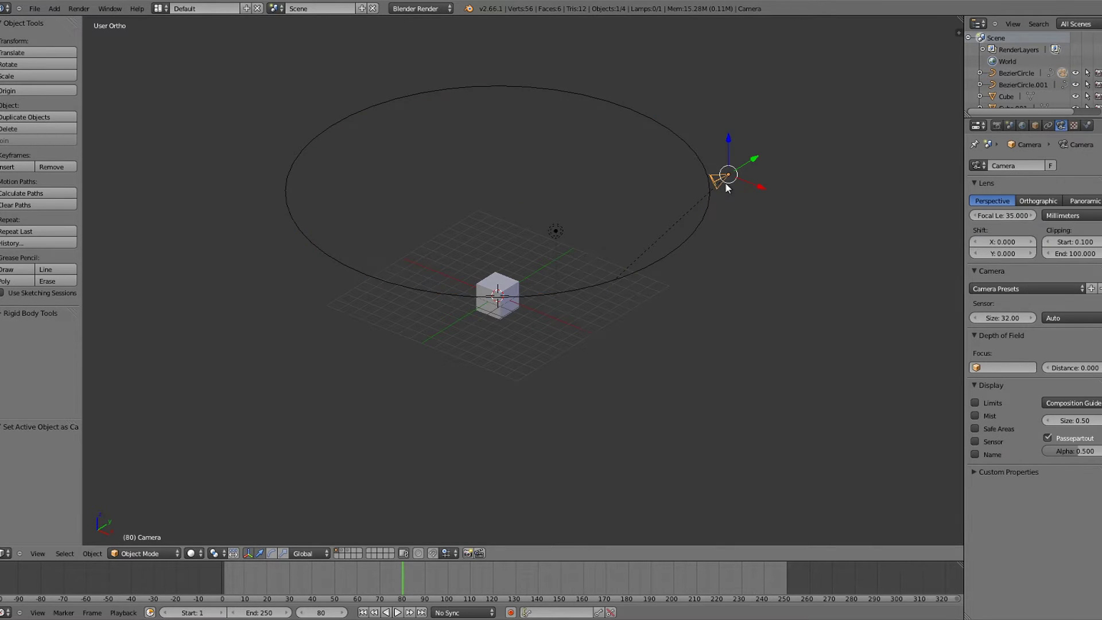
pyautogui.press('KP_0')
pyautogui.click(224, 574)
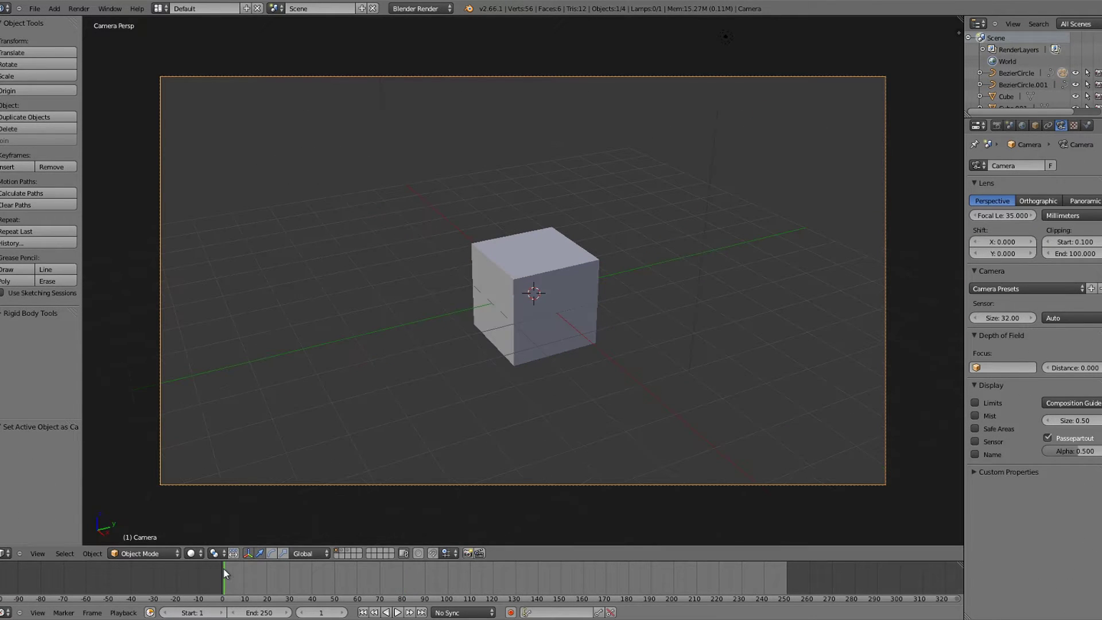
pyautogui.hotkey('alt', 'a')
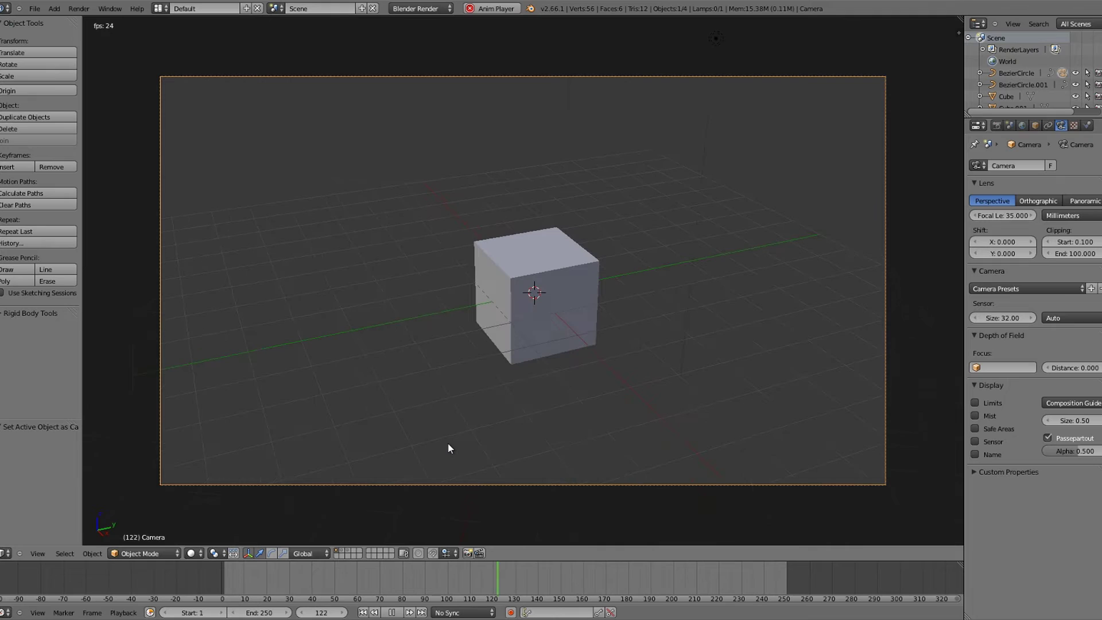
pyautogui.hotkey('alt', 'a')
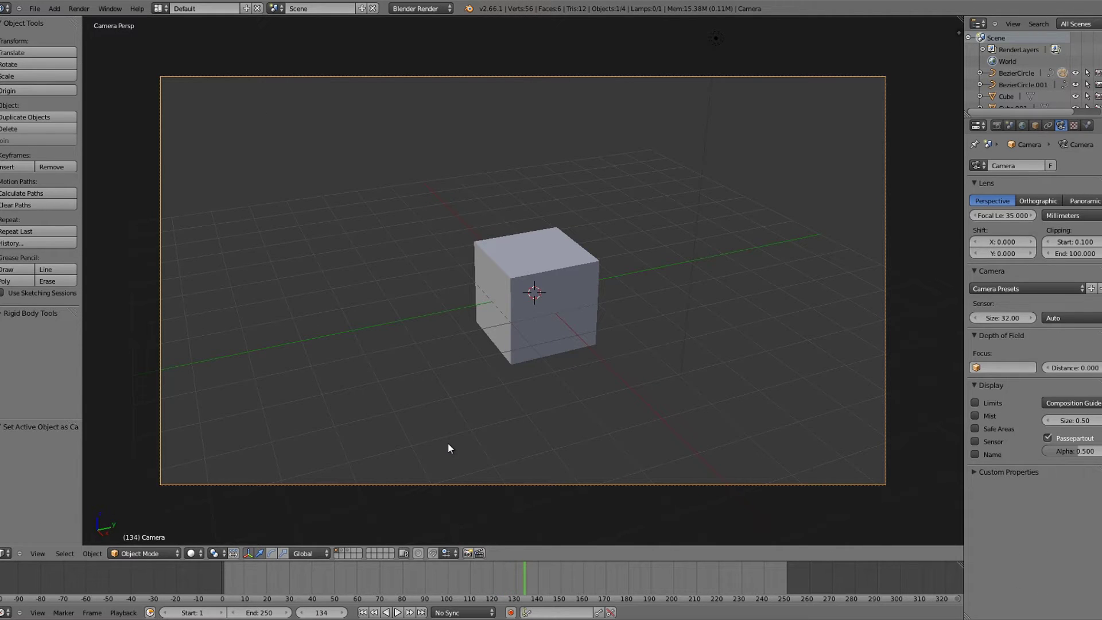
pyautogui.moveTo(414, 569); pyautogui.dragTo(147, 572)
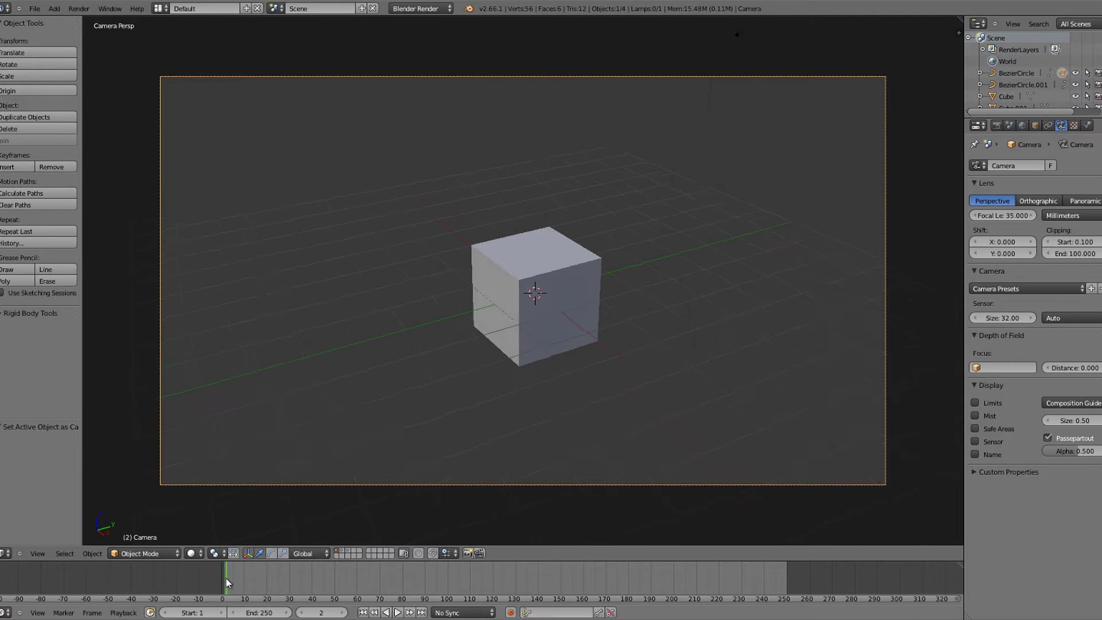
# - At frame 16, orbit out of camera view to see the whole circle path, then select the Cube
pyautogui.moveTo(218, 576); pyautogui.dragTo(258, 577)
pyautogui.scroll(2, 510, 383)
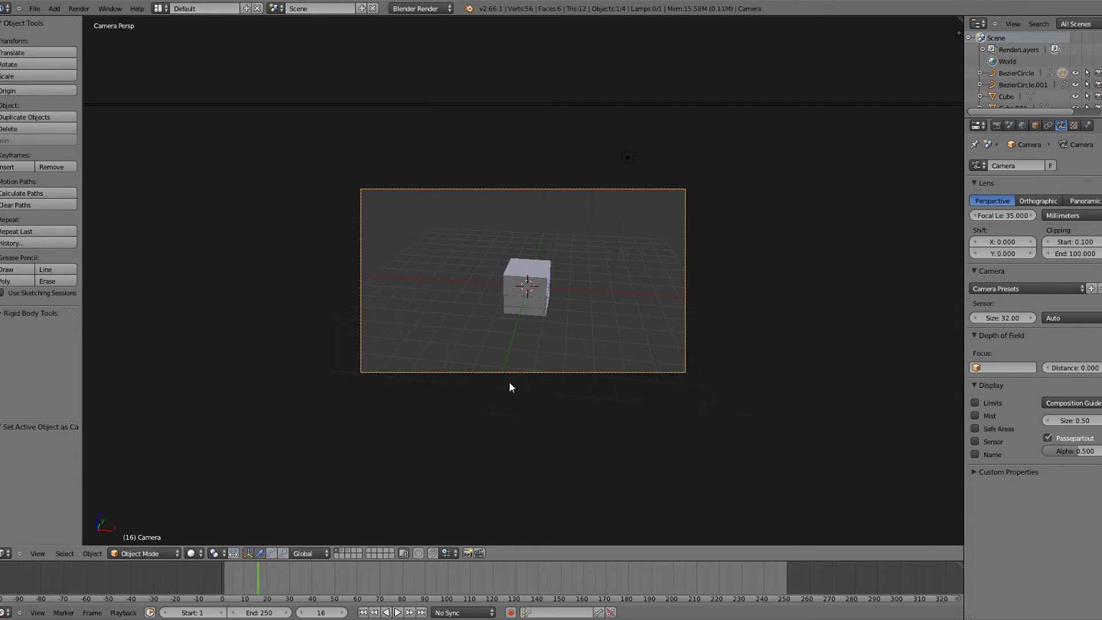
pyautogui.rightClick(750, 104)
pyautogui.moveTo(750, 104); pyautogui.dragTo(786, 270, button='middle')
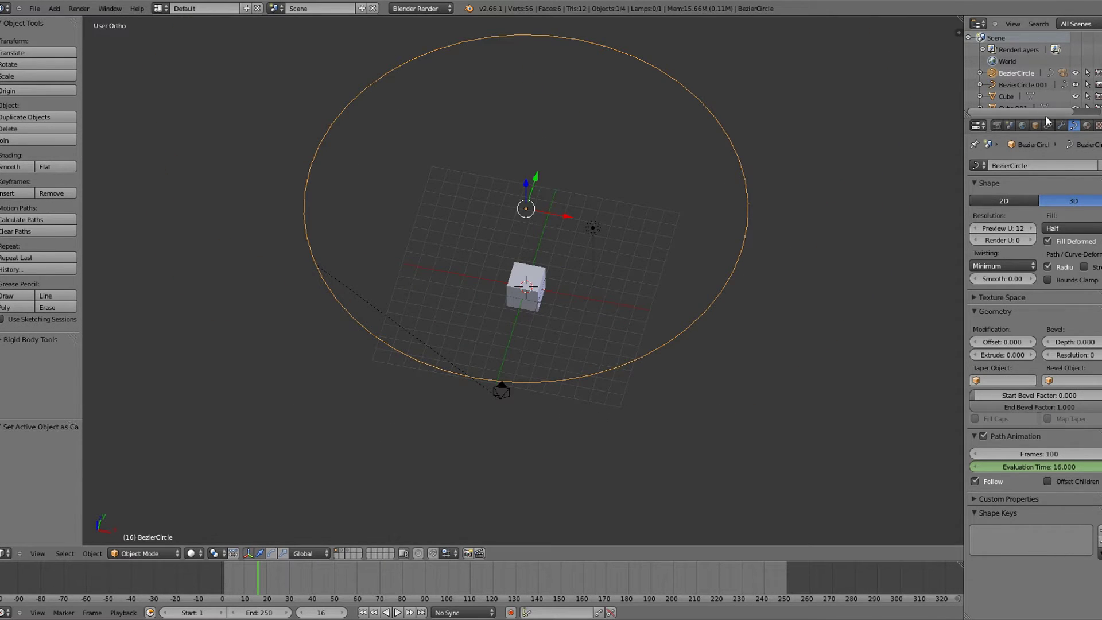
pyautogui.click(1007, 96)
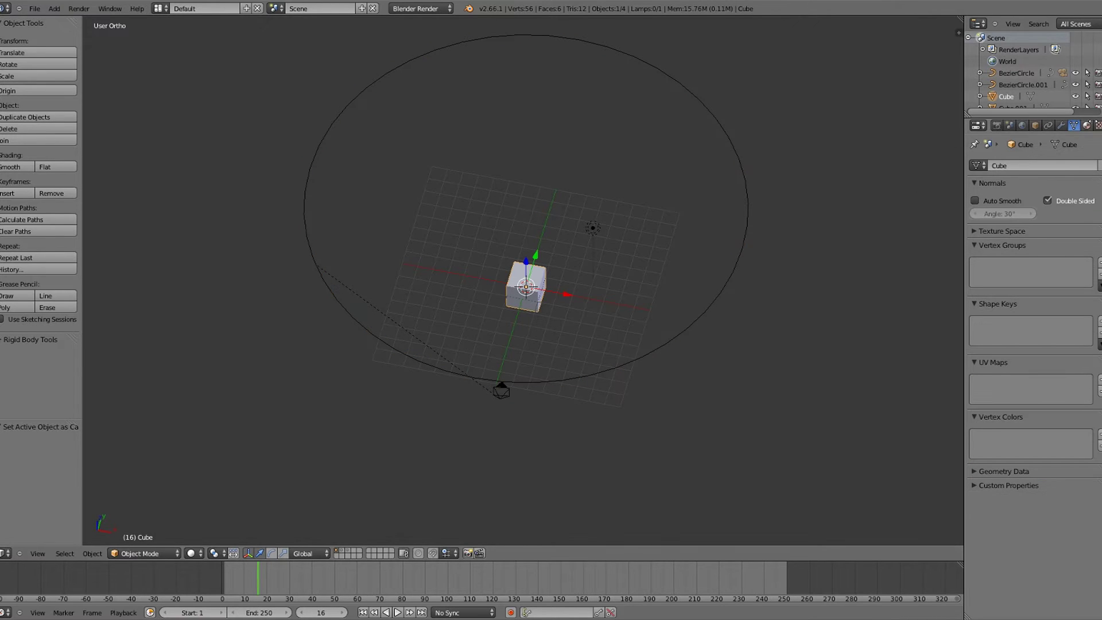
pyautogui.scroll(-2, 997, 127)
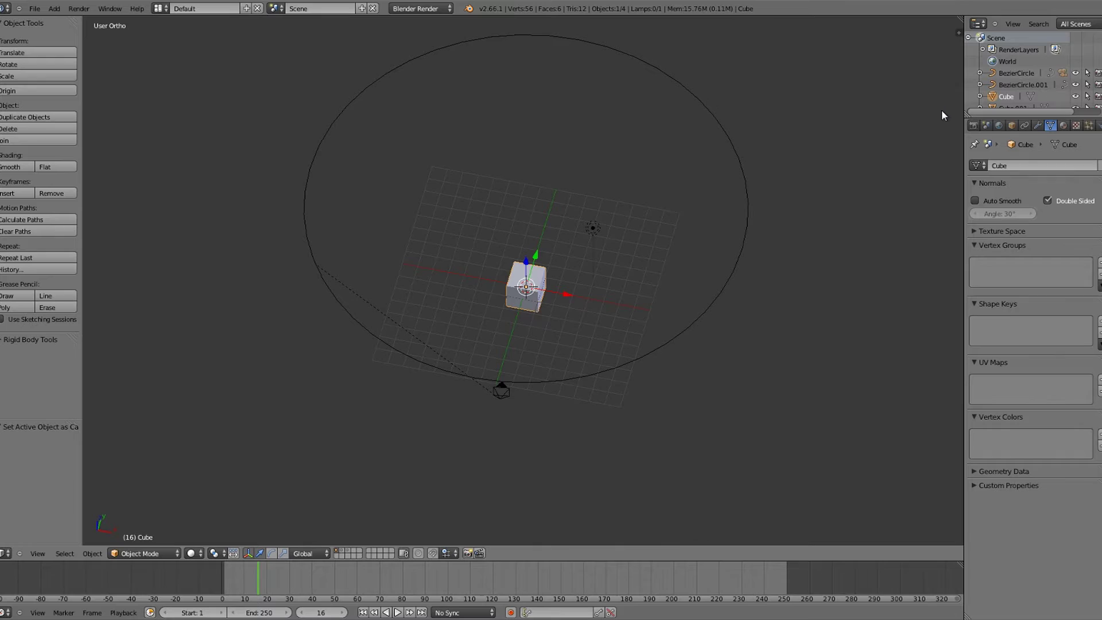
# - Set the BezierCircle path's Evaluation Time to 1 and Frames to 200, then go to frame 0
pyautogui.rightClick(716, 116)
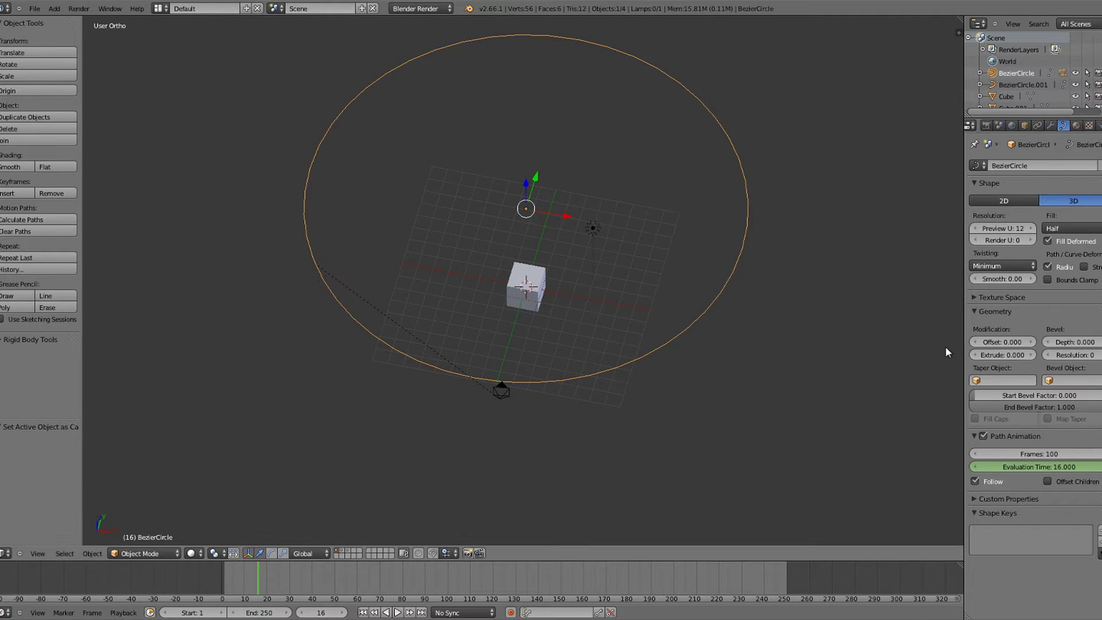
pyautogui.moveTo(1060, 471)
pyautogui.mouseDown()
pyautogui.moveTo(978, 474)
pyautogui.moveTo(1045, 468)
pyautogui.mouseUp()
pyautogui.click(1044, 467)
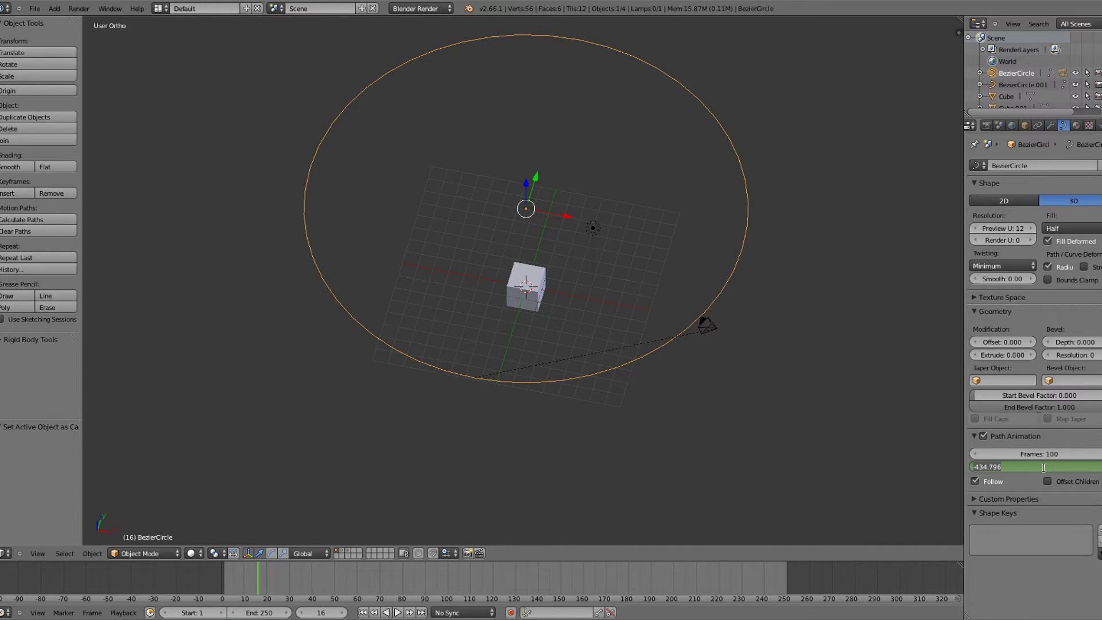
pyautogui.write('1')
pyautogui.press('Return')
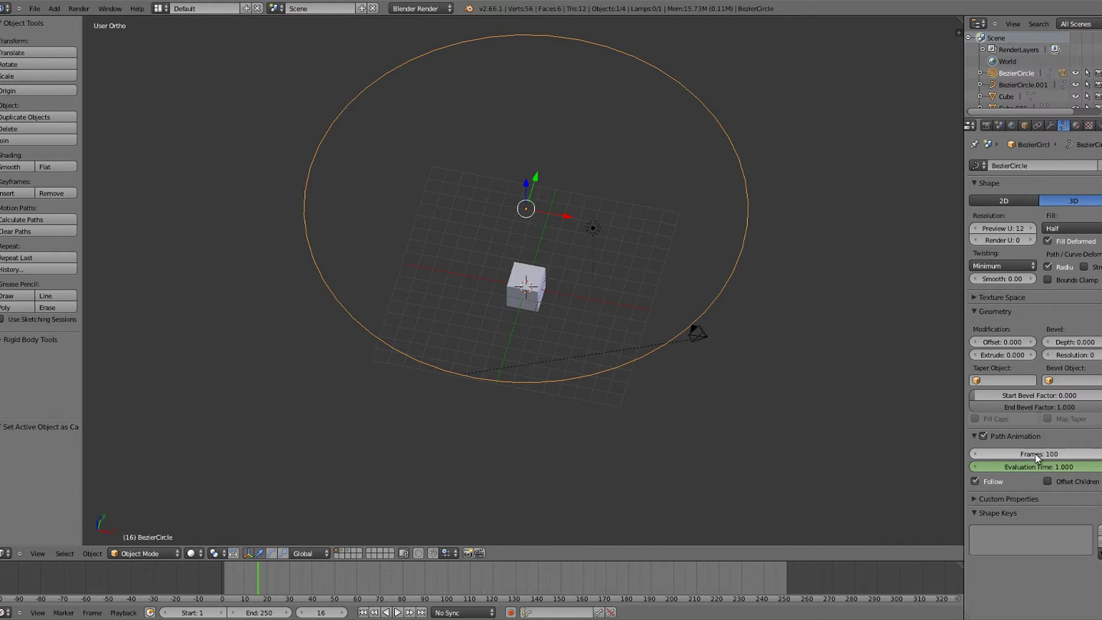
pyautogui.click(1037, 456)
pyautogui.write('200')
pyautogui.press('Return')
pyautogui.click(142, 571)
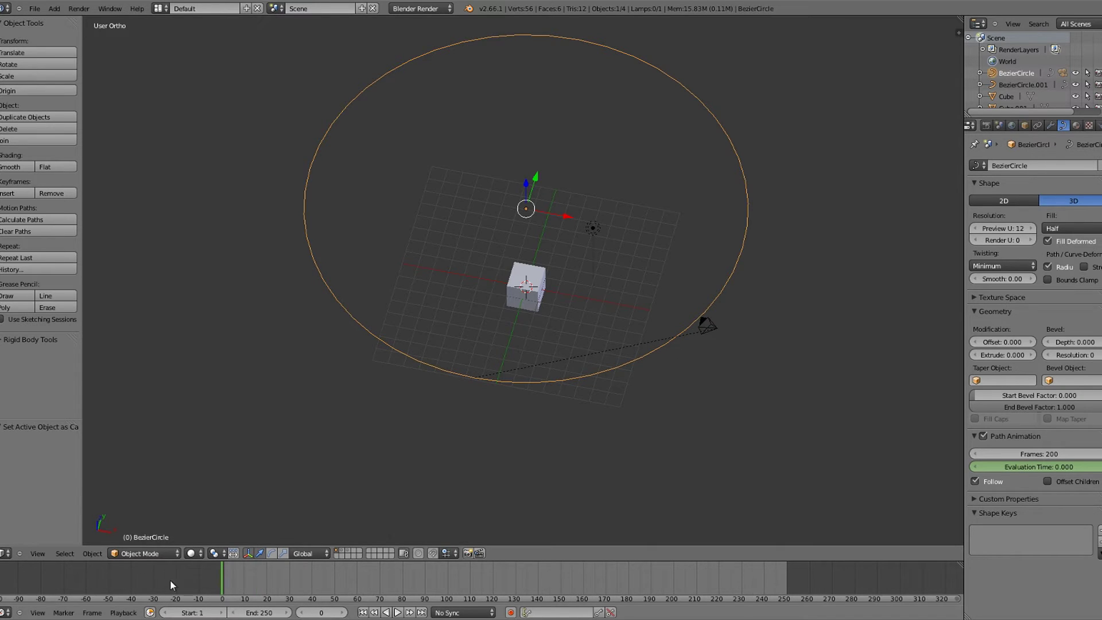
# - Select the camera, view through it, and play the path animation, stopping at frame 142
pyautogui.rightClick(711, 328)
pyautogui.press('Right')
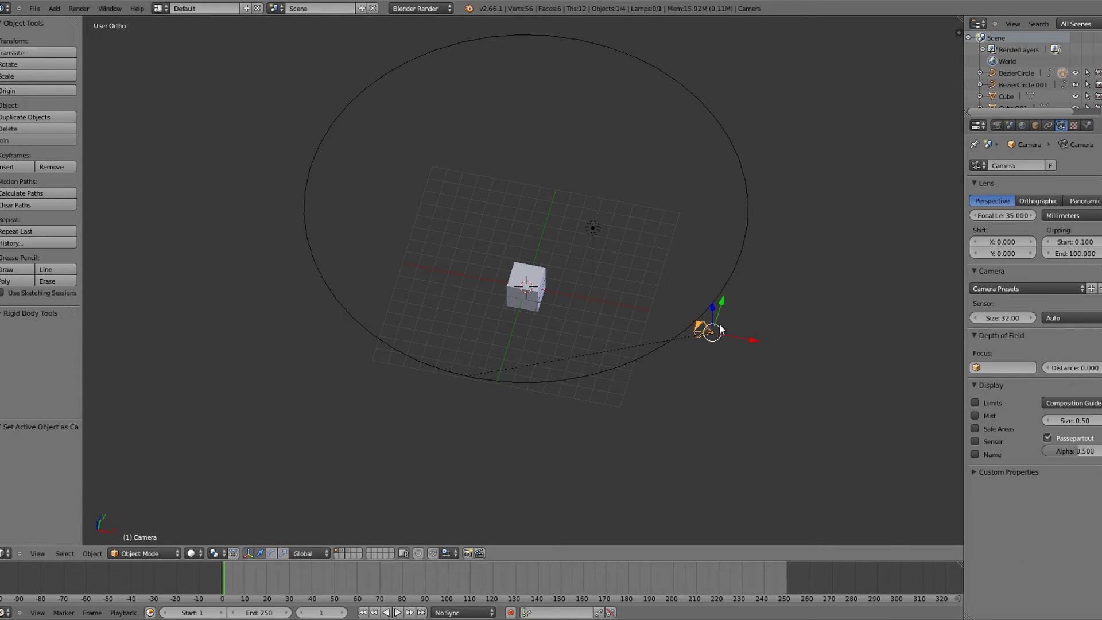
pyautogui.press('KP_0')
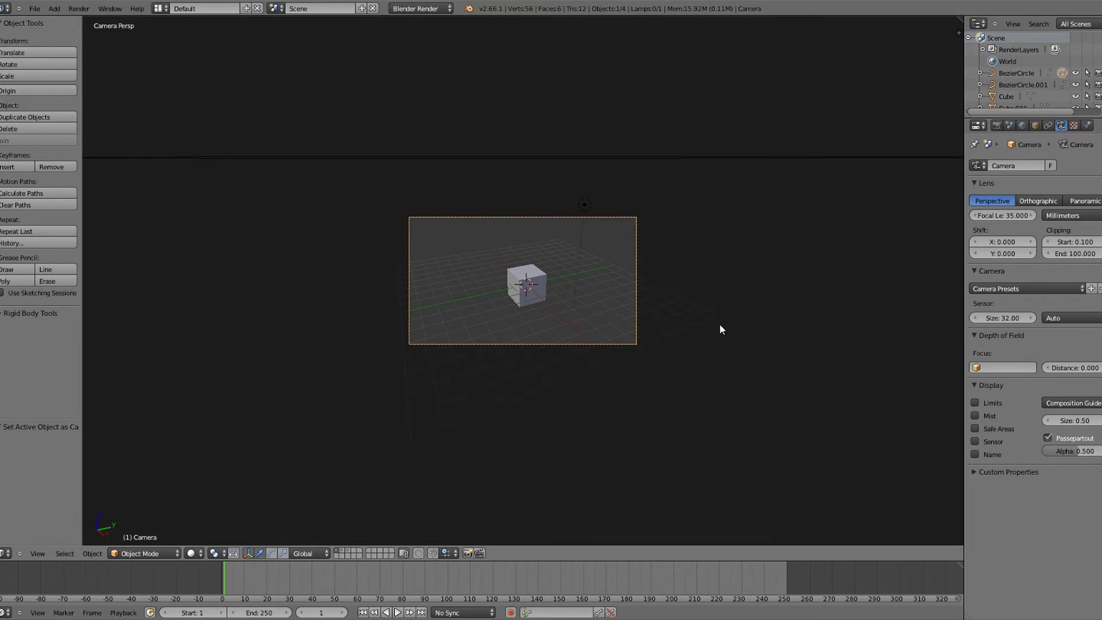
pyautogui.hotkey('alt', 'a')
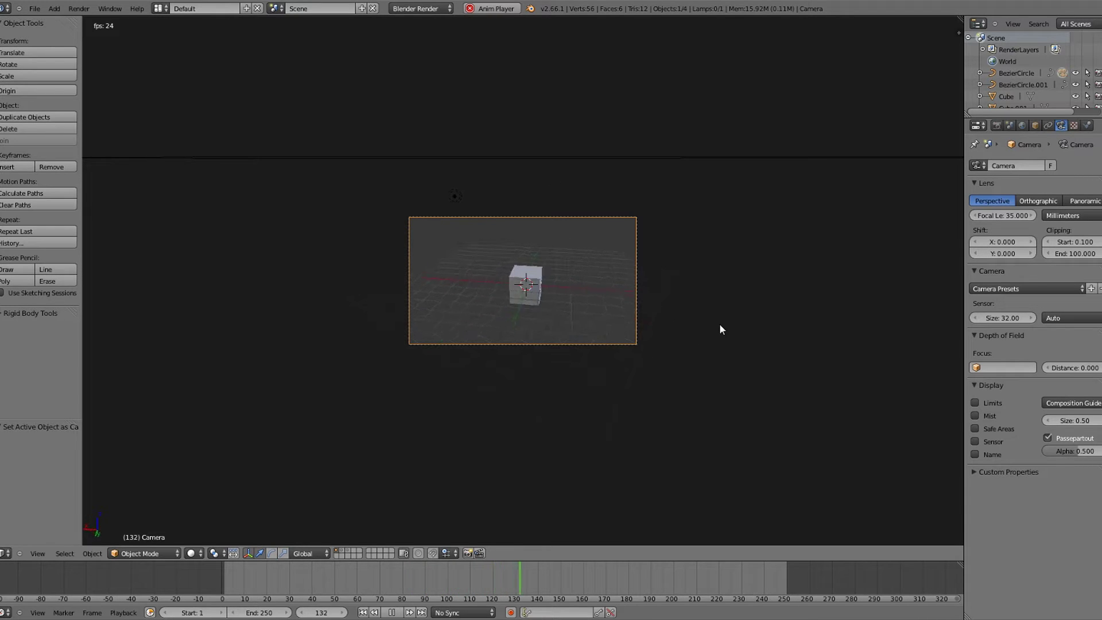
pyautogui.hotkey('alt', 'a')
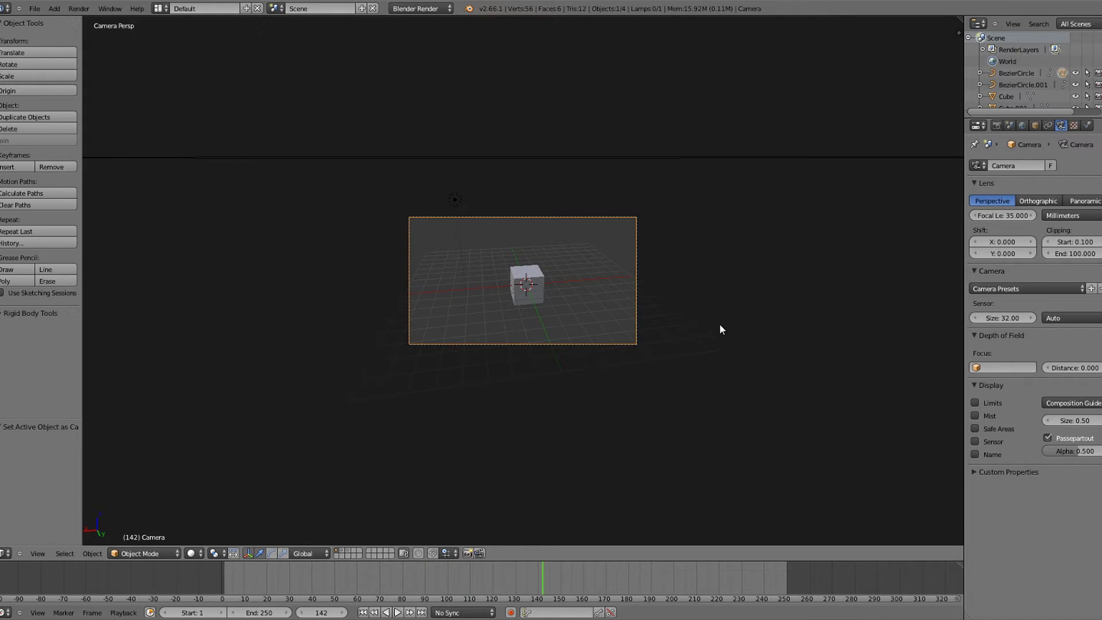
# - Select the BezierCircle, orbit to an overview, and drag Evaluation Time to 19.2 to move the camera
pyautogui.rightClick(731, 172)
pyautogui.moveTo(732, 181); pyautogui.dragTo(748, 283, button='middle')
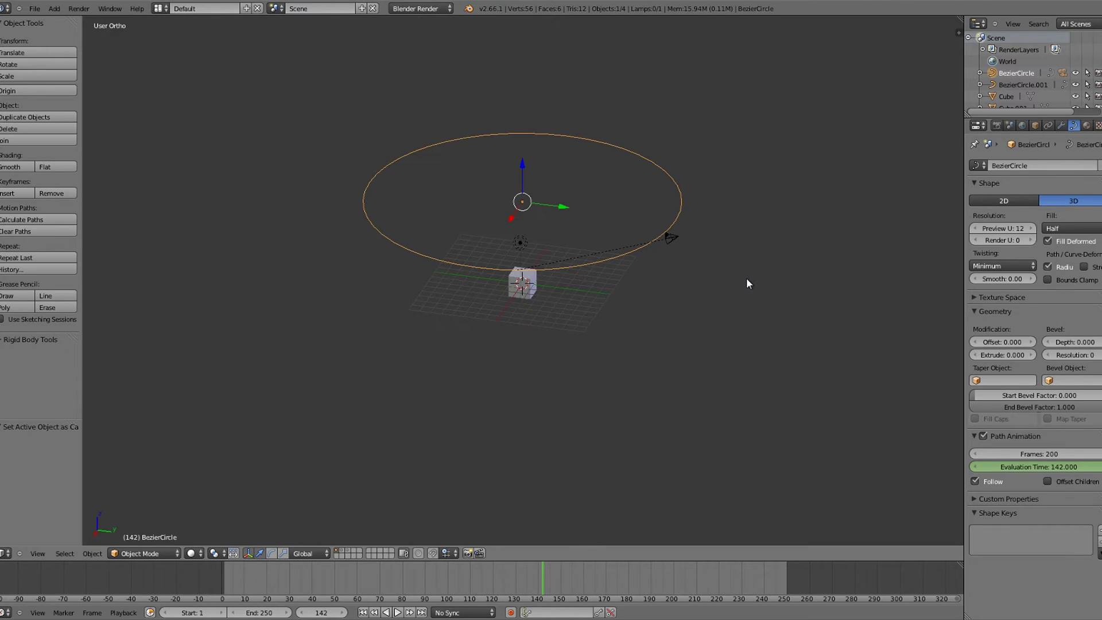
pyautogui.moveTo(1035, 467); pyautogui.dragTo(1012, 463)
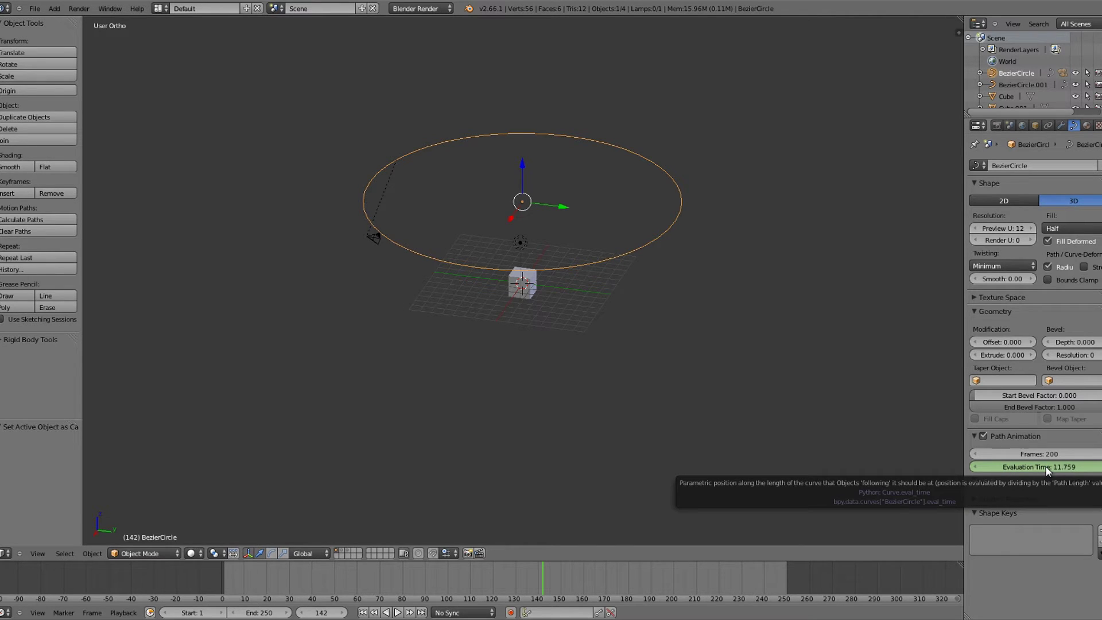
pyautogui.moveTo(1046, 467)
pyautogui.mouseDown()
pyautogui.moveTo(1070, 463)
pyautogui.moveTo(1037, 462)
pyautogui.moveTo(1046, 464)
pyautogui.mouseUp()
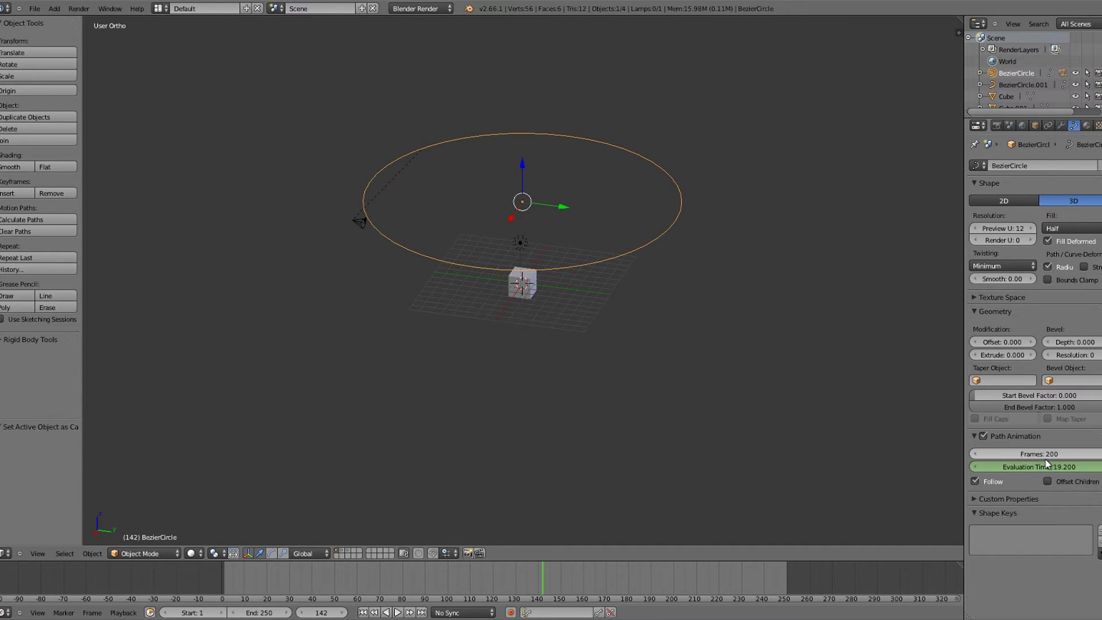
# - Play and stop the animation, go to frame 15, and drag Evaluation Time back to 0
pyautogui.hotkey('alt', 'a')
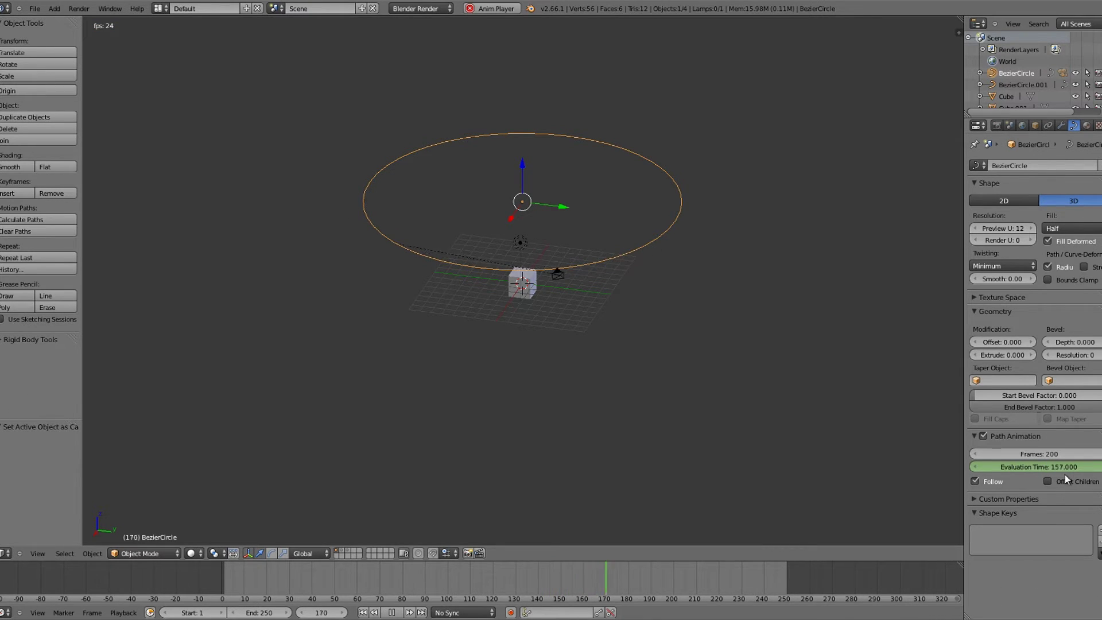
pyautogui.press('Escape')
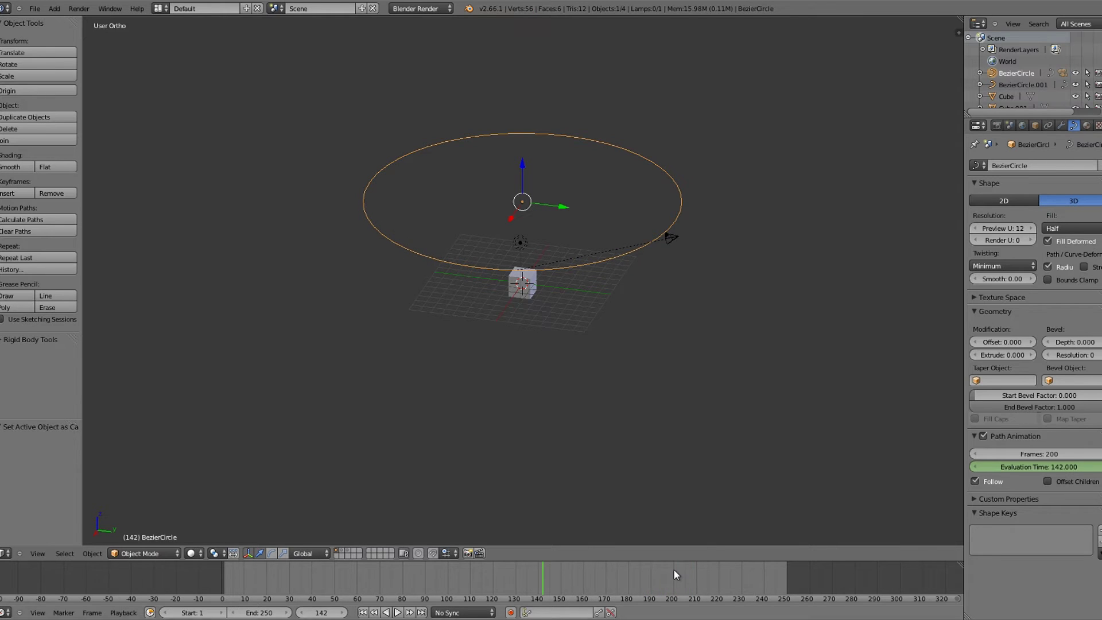
pyautogui.moveTo(345, 574); pyautogui.dragTo(257, 574)
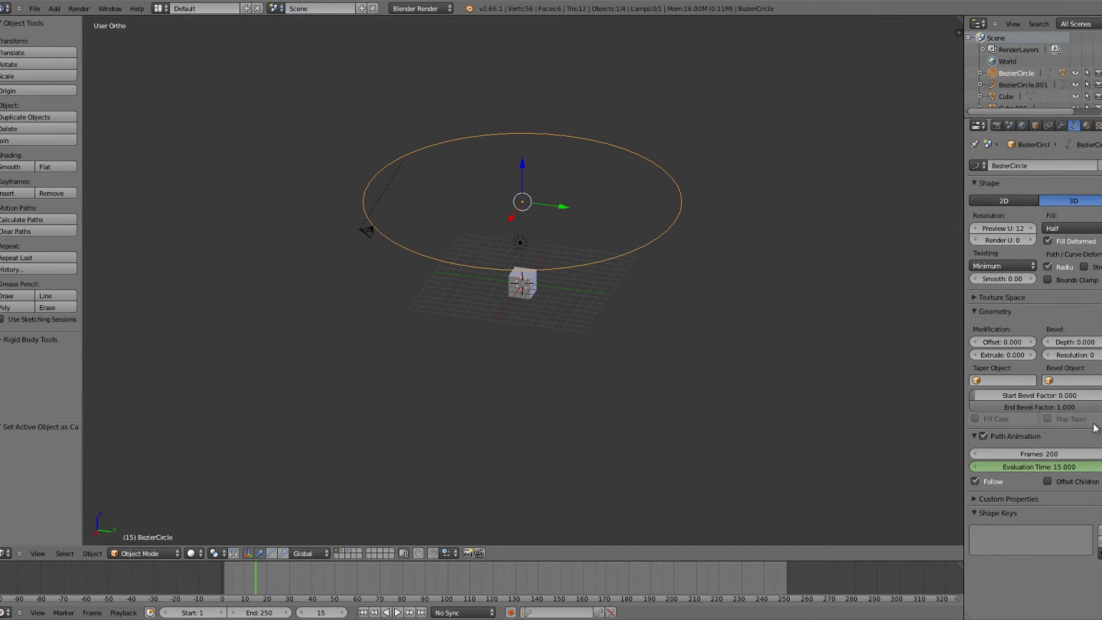
pyautogui.moveTo(1030, 469); pyautogui.dragTo(1055, 470)
# - Set Evaluation Time to 0 and scrub around frame 72 to watch the camera
pyautogui.click(1055, 469)
pyautogui.write('0')
pyautogui.press('Return')
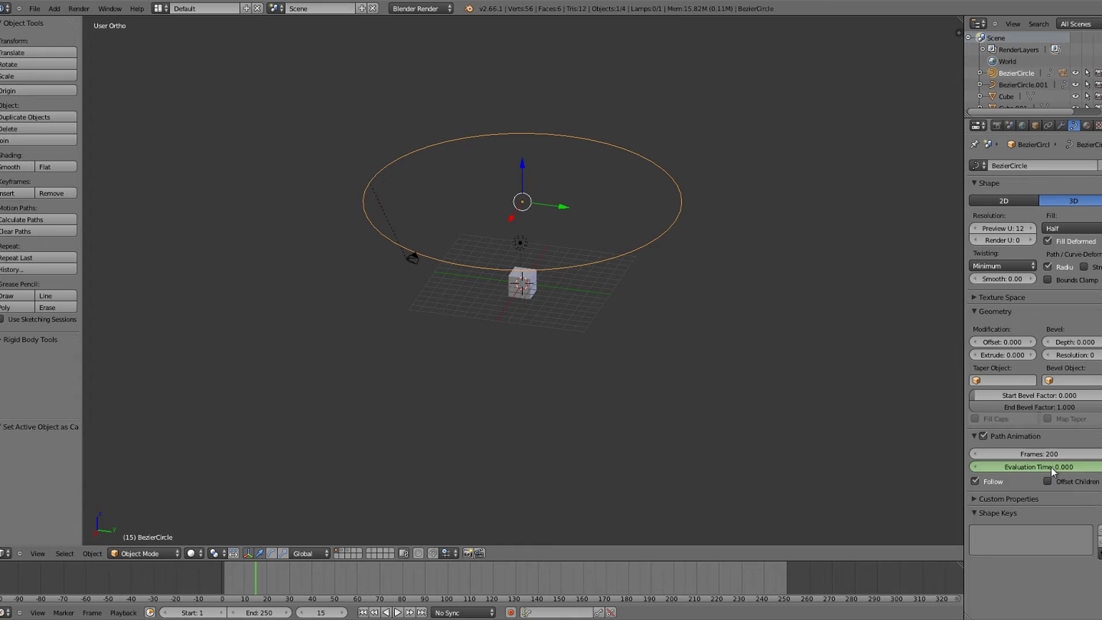
pyautogui.click(385, 581)
pyautogui.moveTo(385, 580); pyautogui.dragTo(448, 576)
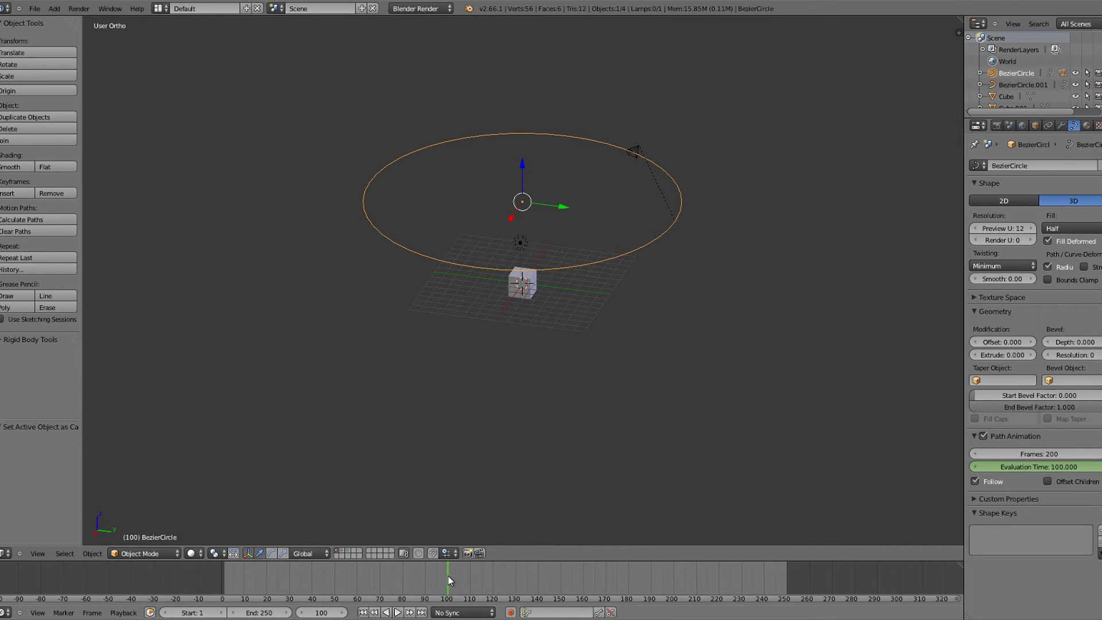
# - Set Evaluation Time to 0 again and insert a keyframe for it
pyautogui.click(1031, 467)
pyautogui.write('0')
pyautogui.press('Return')
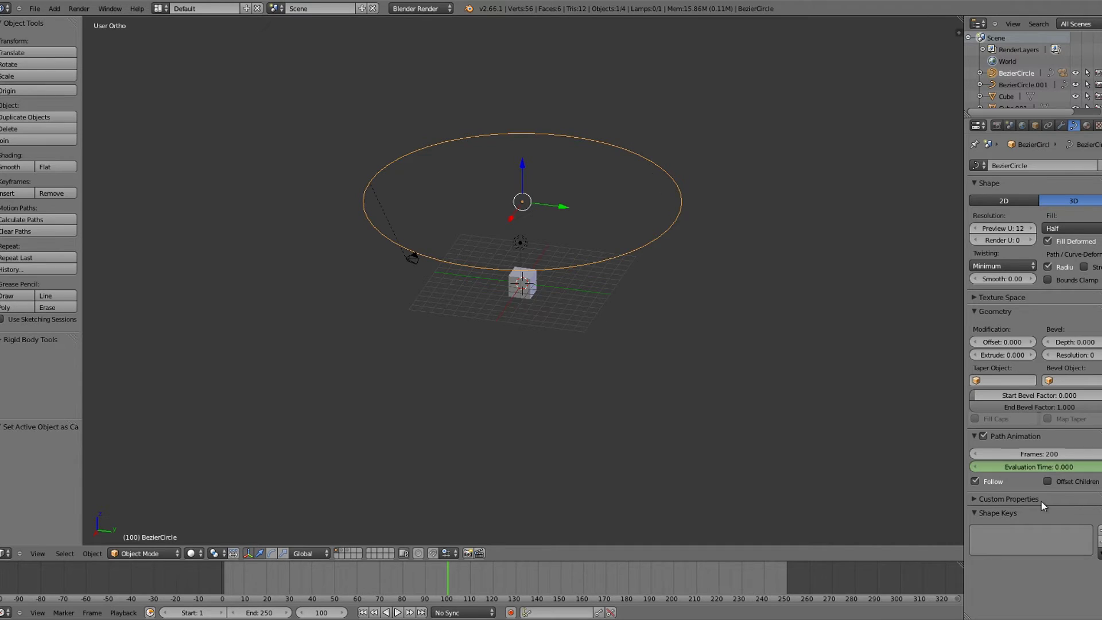
pyautogui.rightClick(1059, 468)
pyautogui.click(1039, 473)
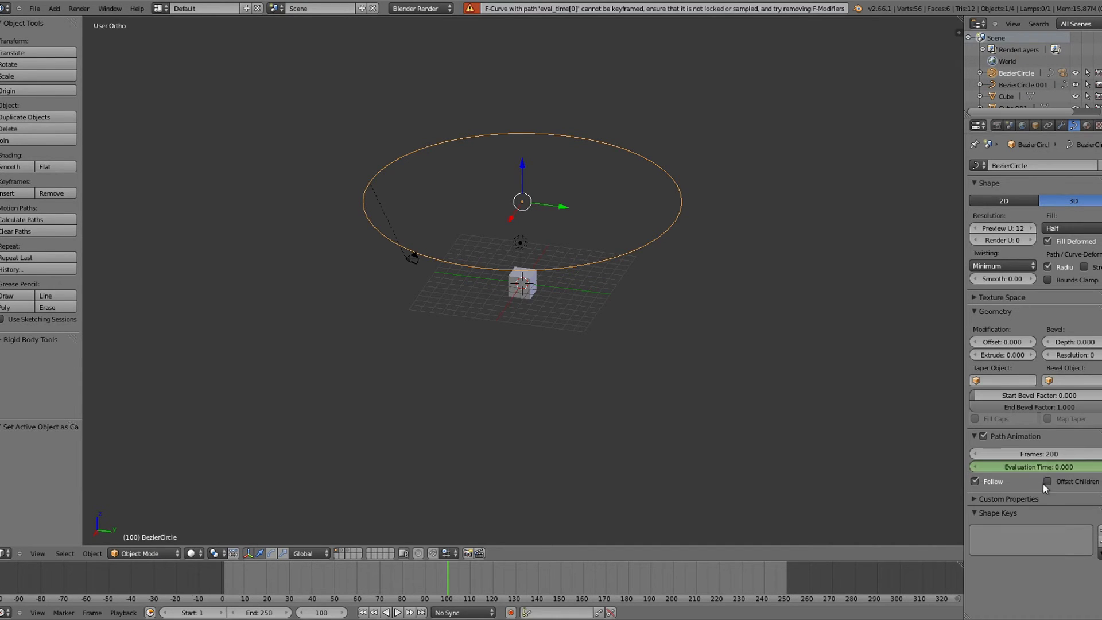
pyautogui.rightClick(1042, 469)
pyautogui.click(1048, 473)
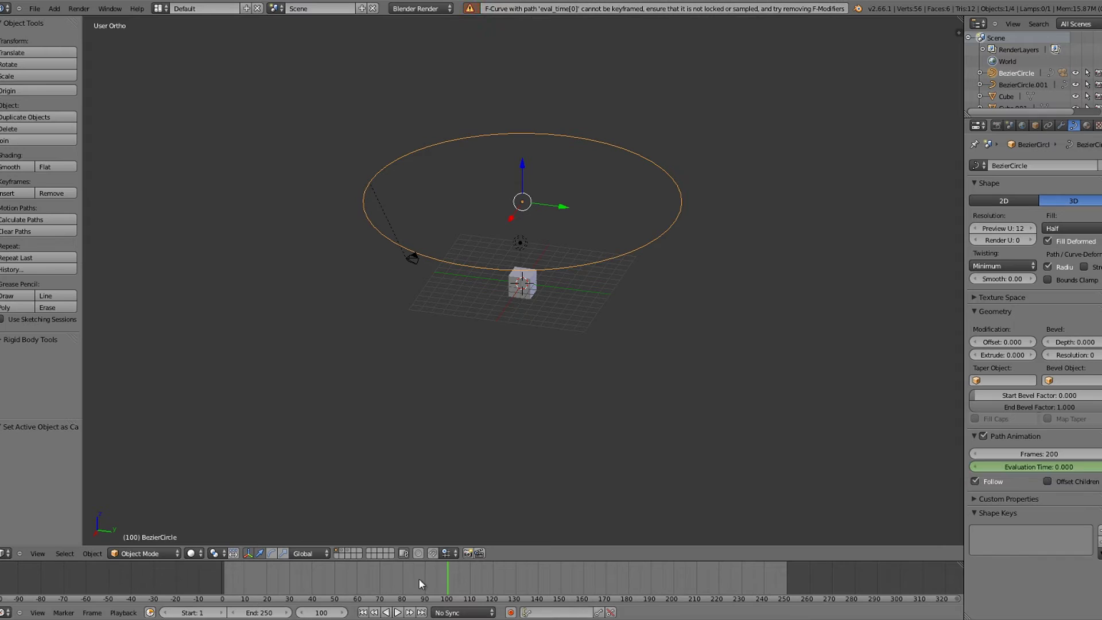
# - At frame 0, try keyframing Evaluation Time, which fails with an F-Curve error, then select the camera
pyautogui.click(222, 586)
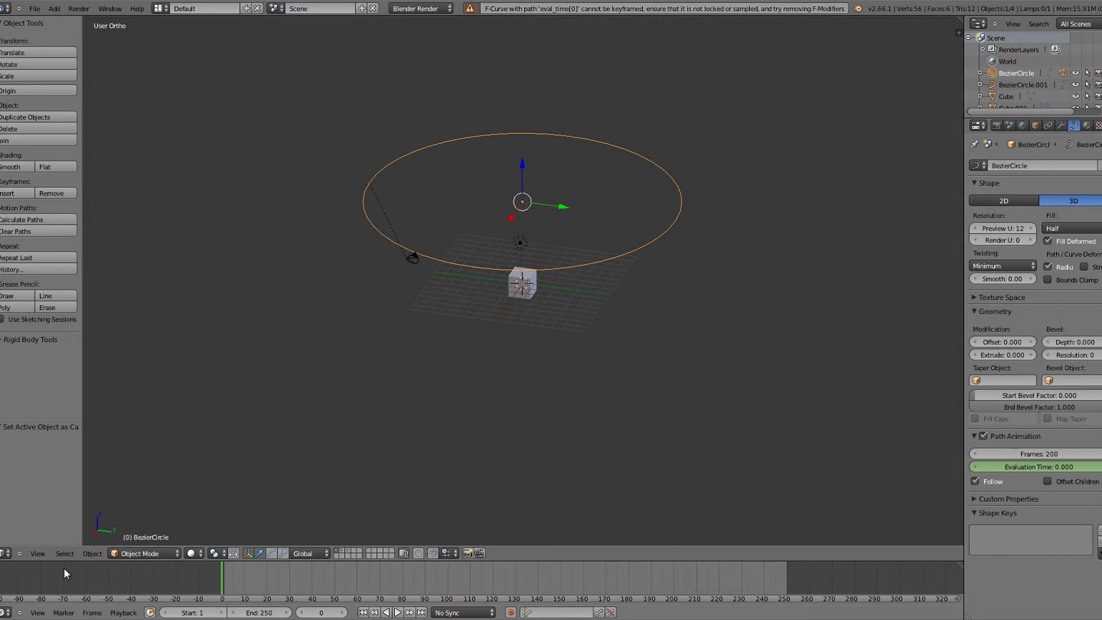
pyautogui.rightClick(1046, 464)
pyautogui.click(1045, 463)
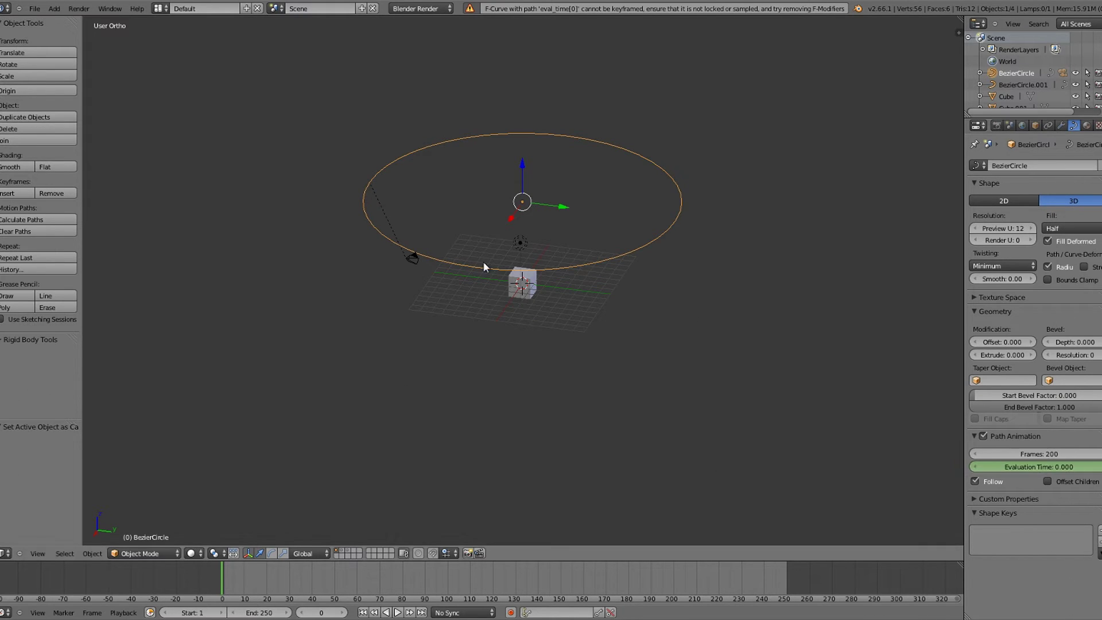
pyautogui.rightClick(409, 259)
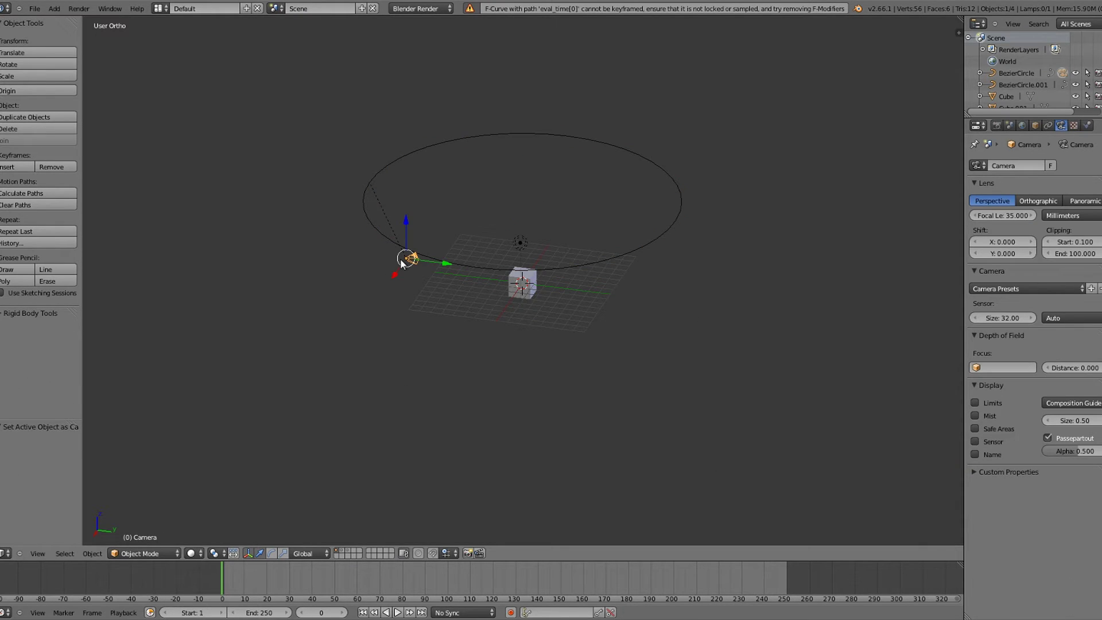
# - Clear the camera's parent so it no longer follows the old circle
pyautogui.hotkey('alt', 'p')
pyautogui.press('Escape')
pyautogui.hotkey('alt', 'g')
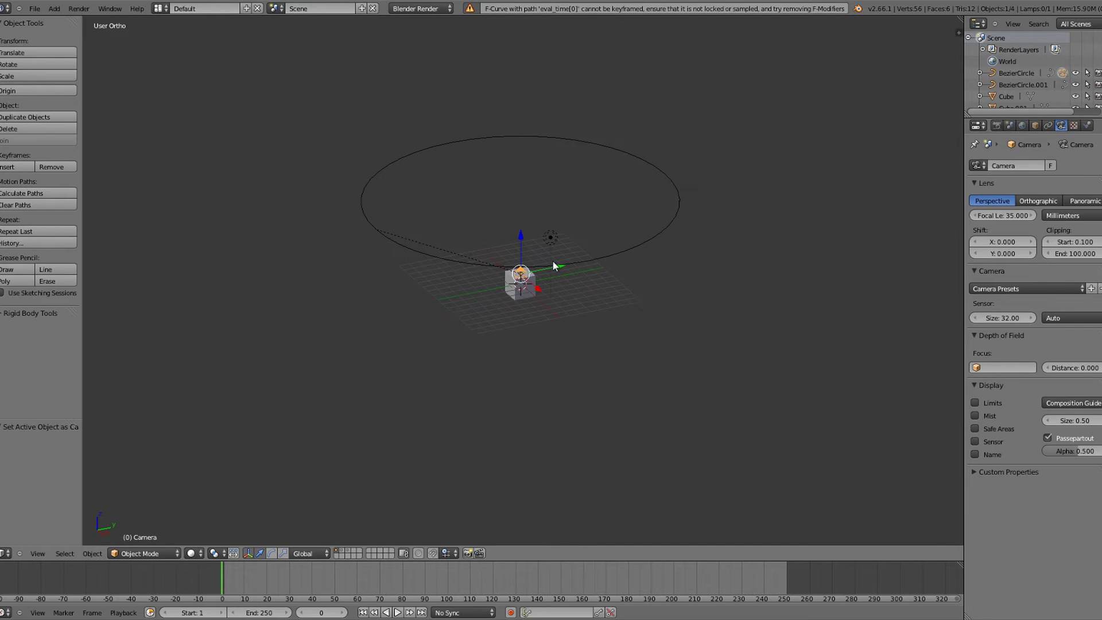
pyautogui.hotkey('alt', 'p')
pyautogui.press('Return')
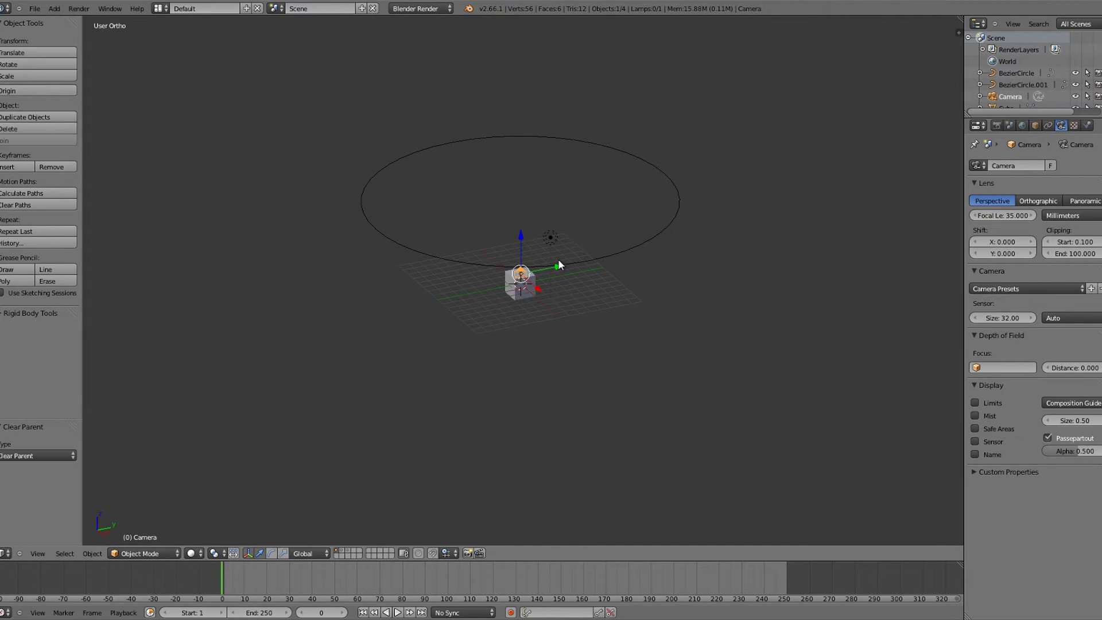
# - Select the old Bezier circle and delete it from the scene
pyautogui.rightClick(558, 264)
pyautogui.rightClick(1062, 467)
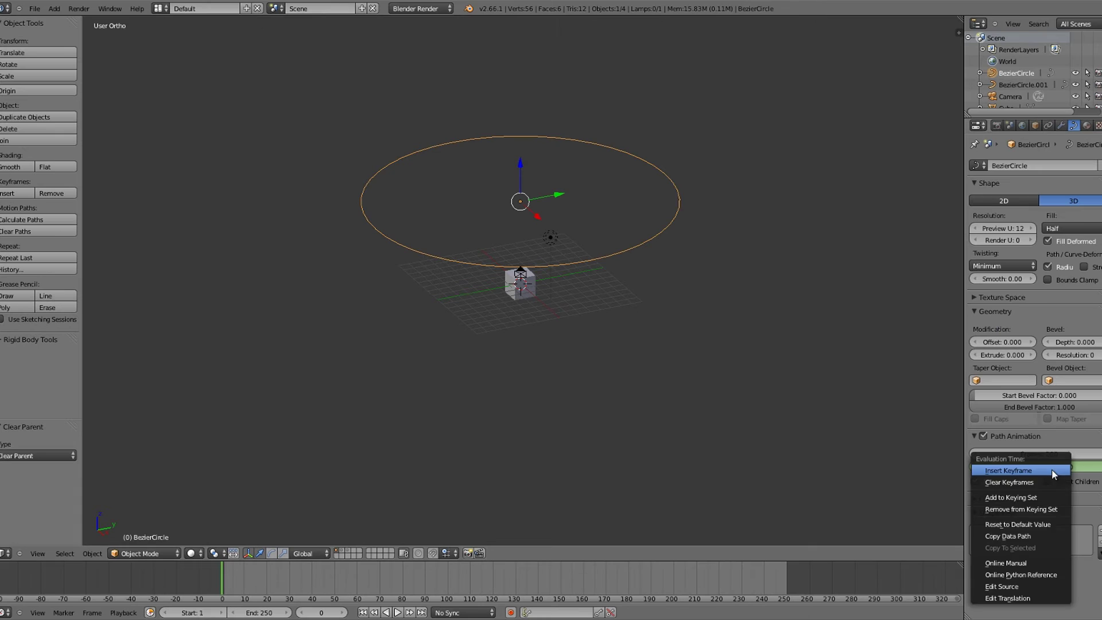
pyautogui.click(1052, 472)
pyautogui.press('x')
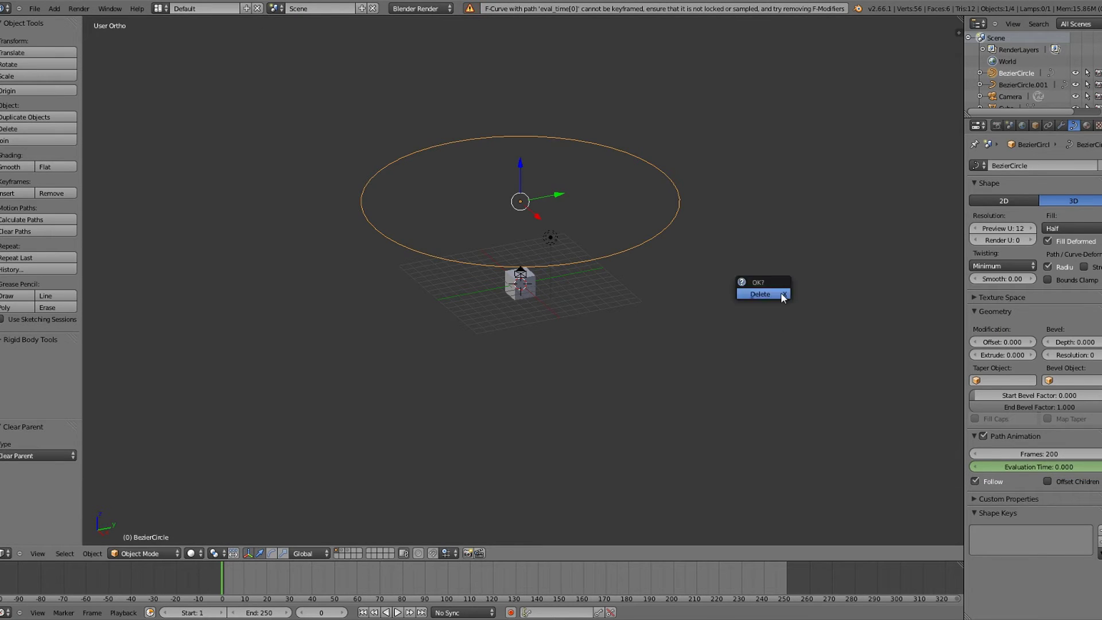
pyautogui.click(782, 296)
# - In front view, add a Bezier circle and scale it up well beyond the cube
pyautogui.press('KP_1')
pyautogui.hotkey('shift', 'a')
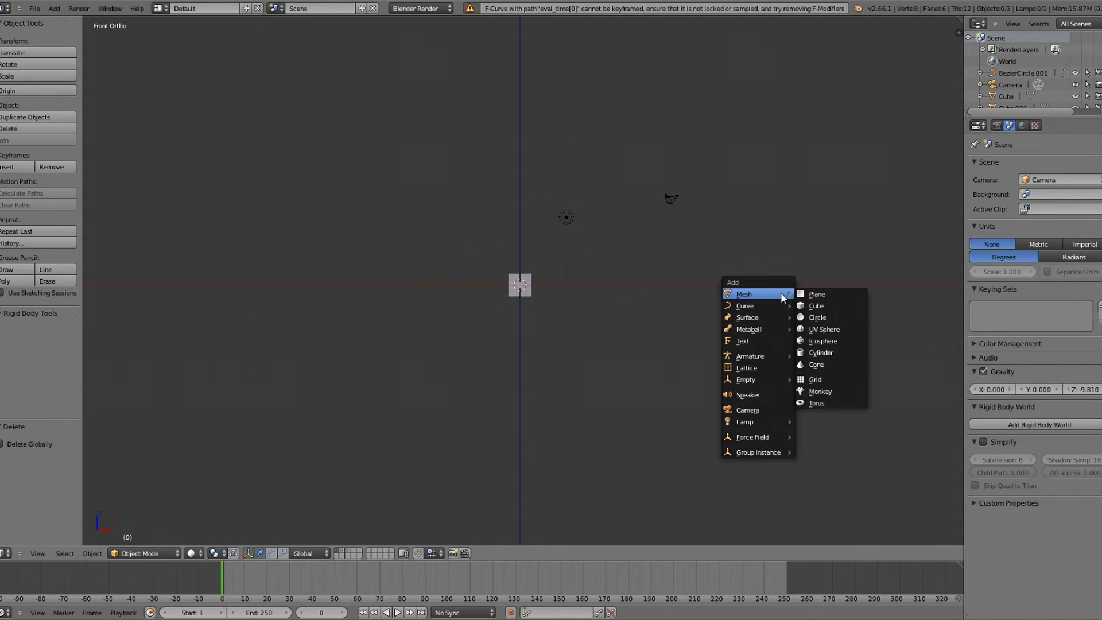
pyautogui.moveTo(758, 308)
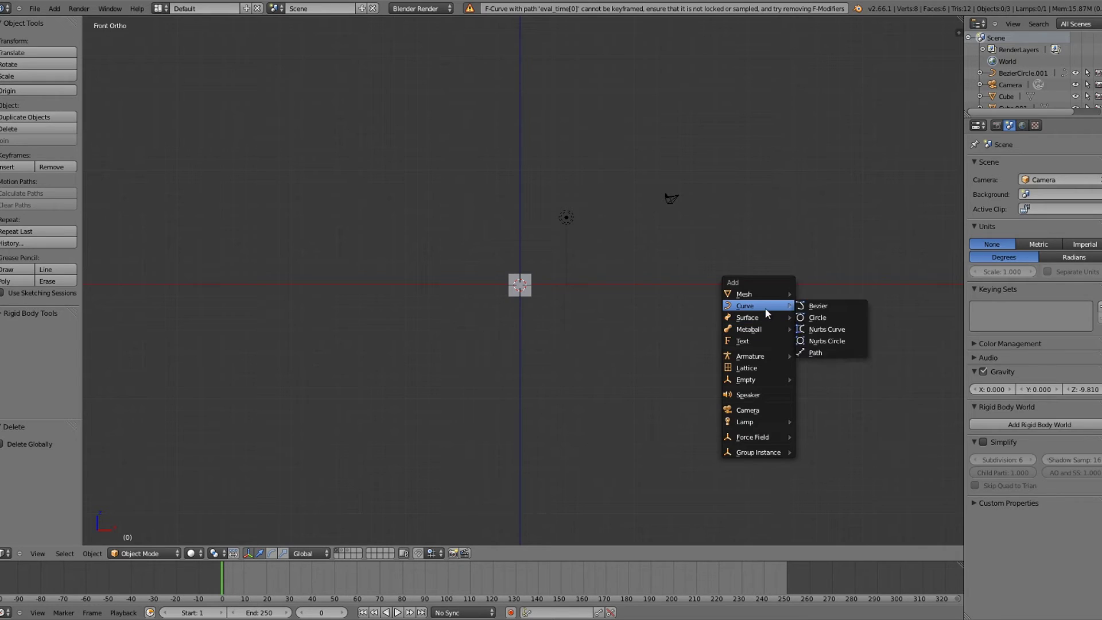
pyautogui.click(819, 314)
pyautogui.press('s')
pyautogui.click(1009, 348)
pyautogui.press('s')
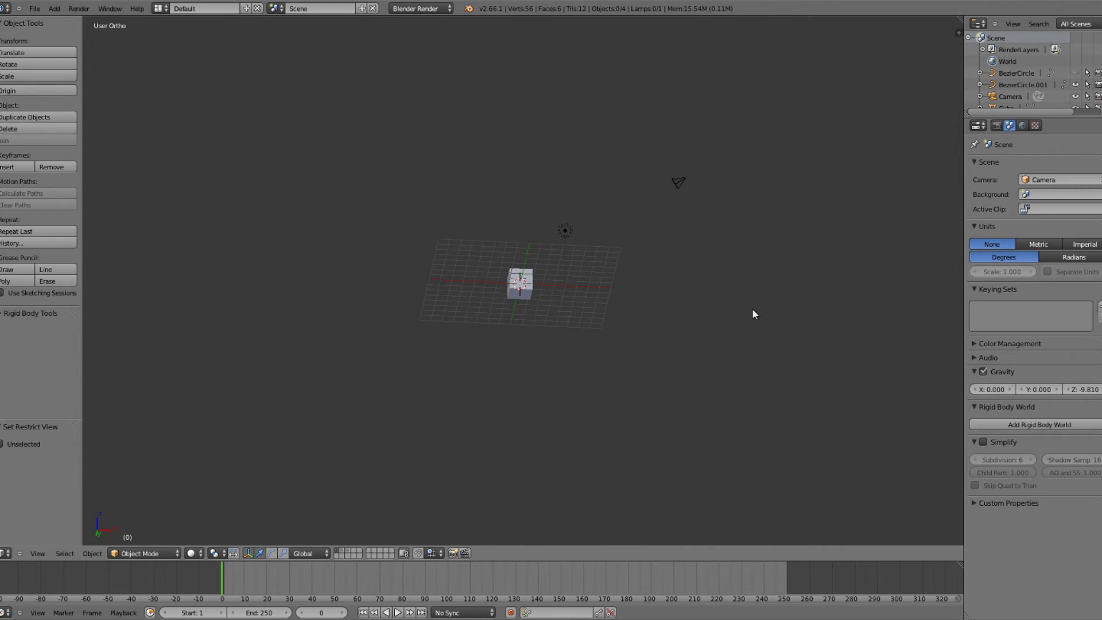
pyautogui.hotkey('alt', 'h')
pyautogui.press('KP_1')
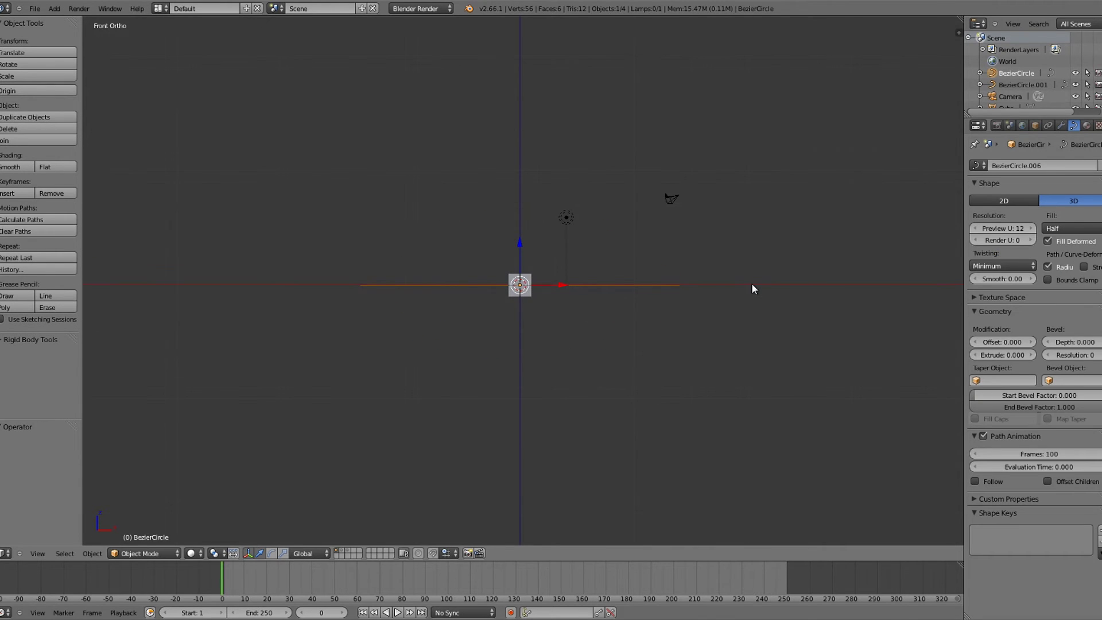
# - Raise the new circle 7.894 units along Z
pyautogui.press('g')
pyautogui.press('z')
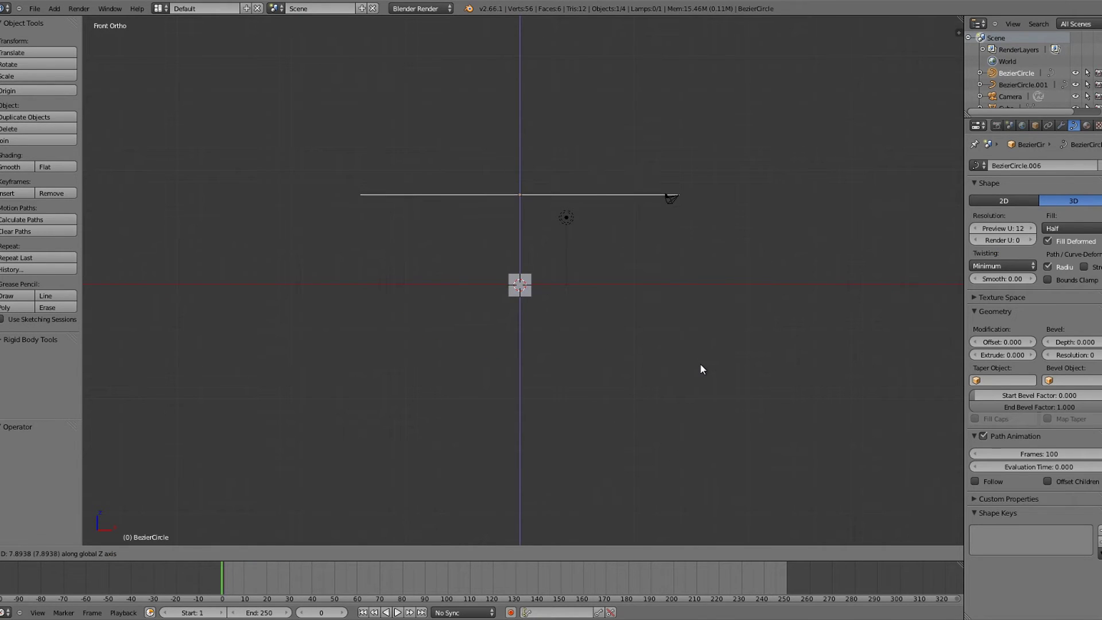
pyautogui.click(700, 363)
pyautogui.moveTo(701, 363); pyautogui.dragTo(625, 389, button='middle')
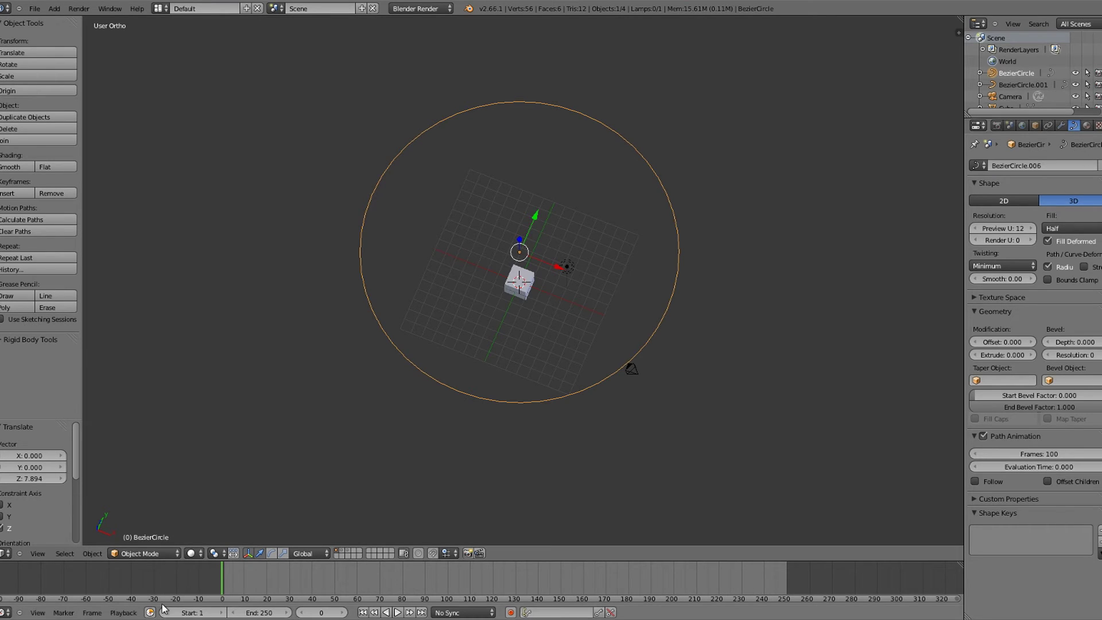
# - Keyframe the new circle's Evaluation Time at 0 on frames 100 and 0
pyautogui.moveTo(345, 586); pyautogui.dragTo(448, 583)
pyautogui.rightClick(1039, 464)
pyautogui.click(1034, 466)
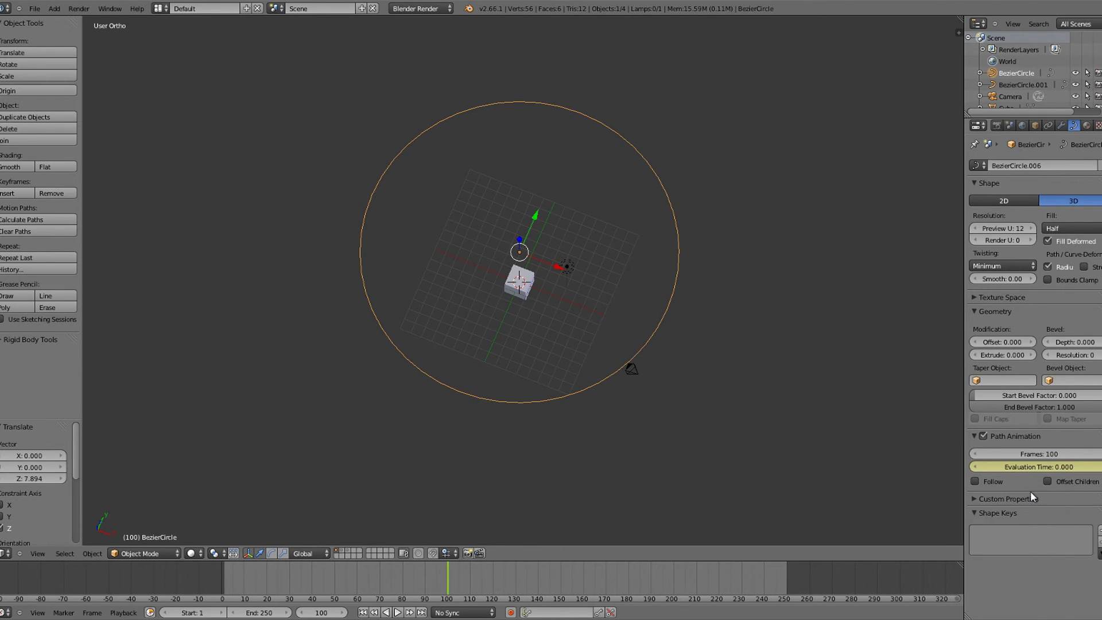
pyautogui.hotkey('shift', 'Left')
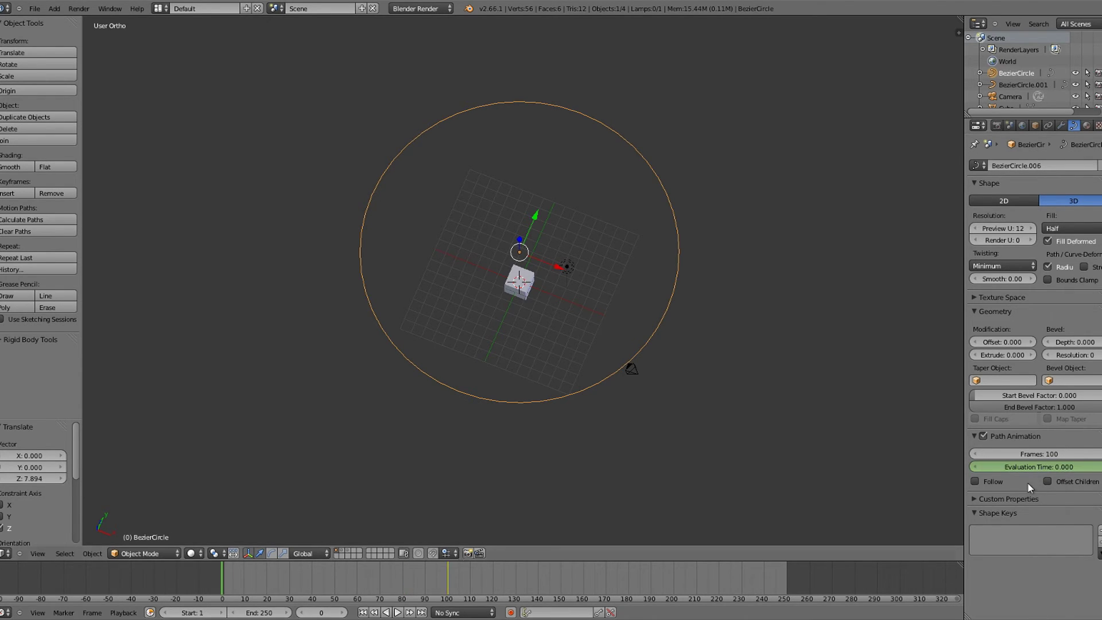
pyautogui.rightClick(1033, 467)
pyautogui.click(1039, 463)
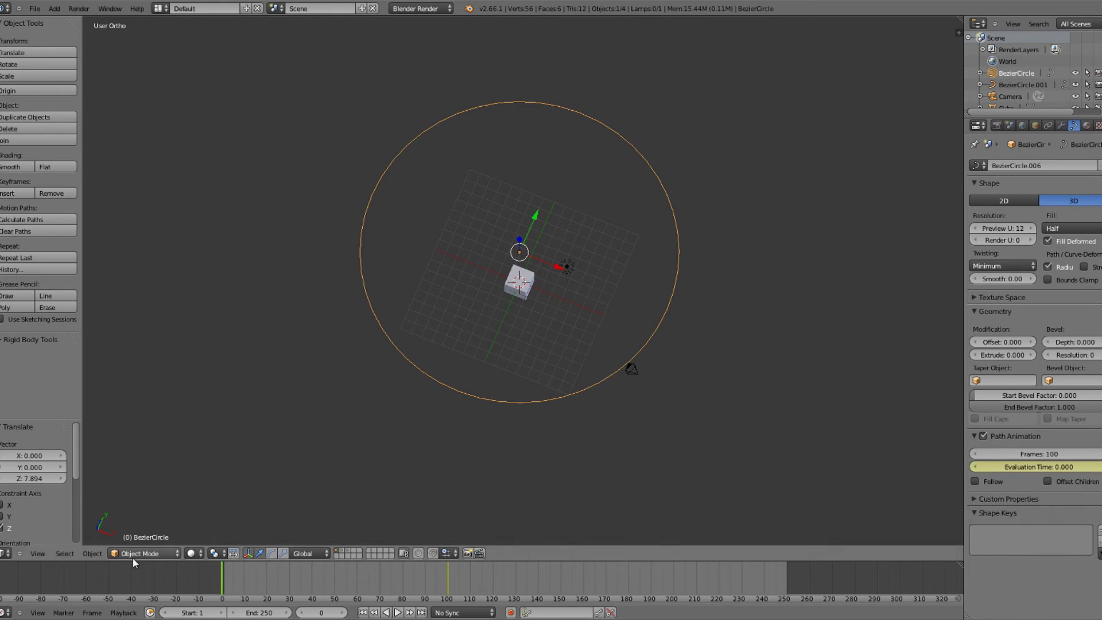
# - Set the path animation length to 80 frames
pyautogui.moveTo(209, 562); pyautogui.dragTo(447, 574)
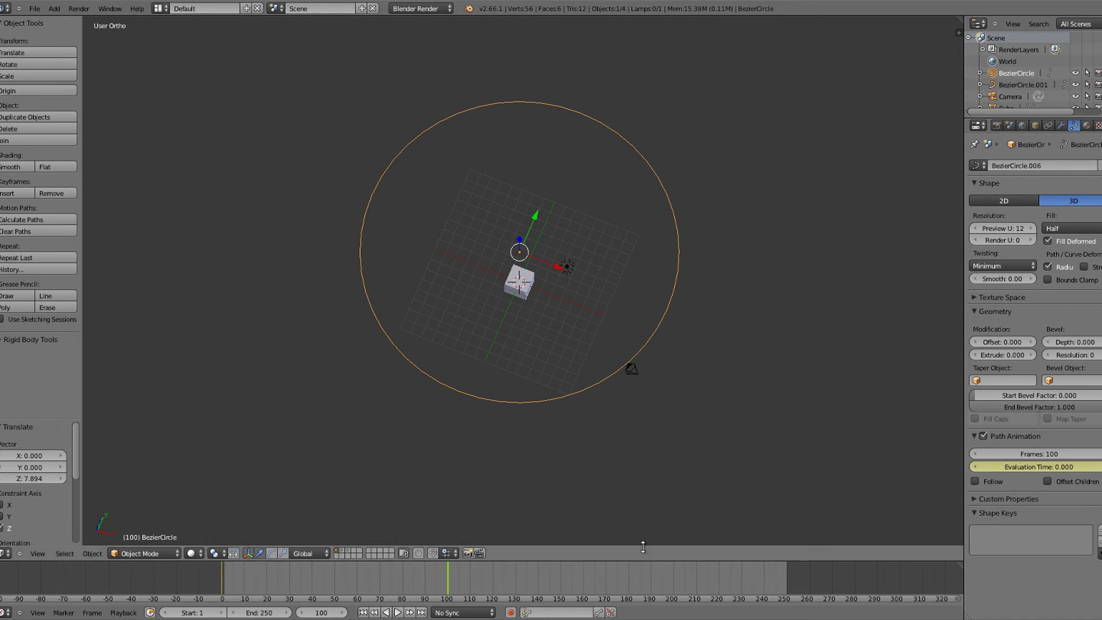
pyautogui.moveTo(448, 574); pyautogui.dragTo(673, 553)
pyautogui.click(1056, 453)
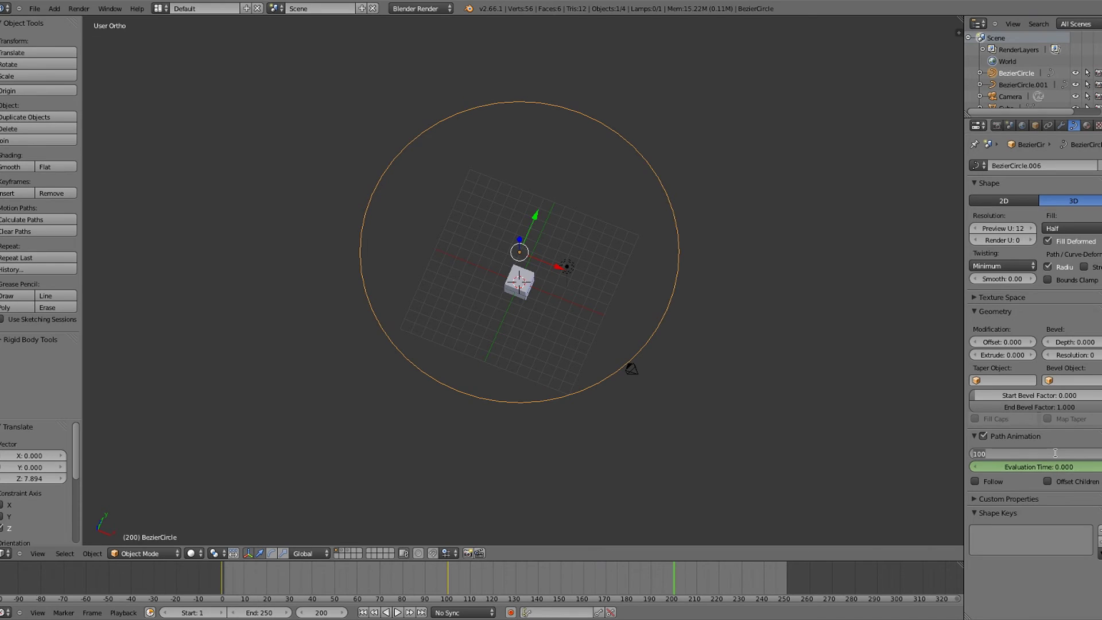
pyautogui.press('Return')
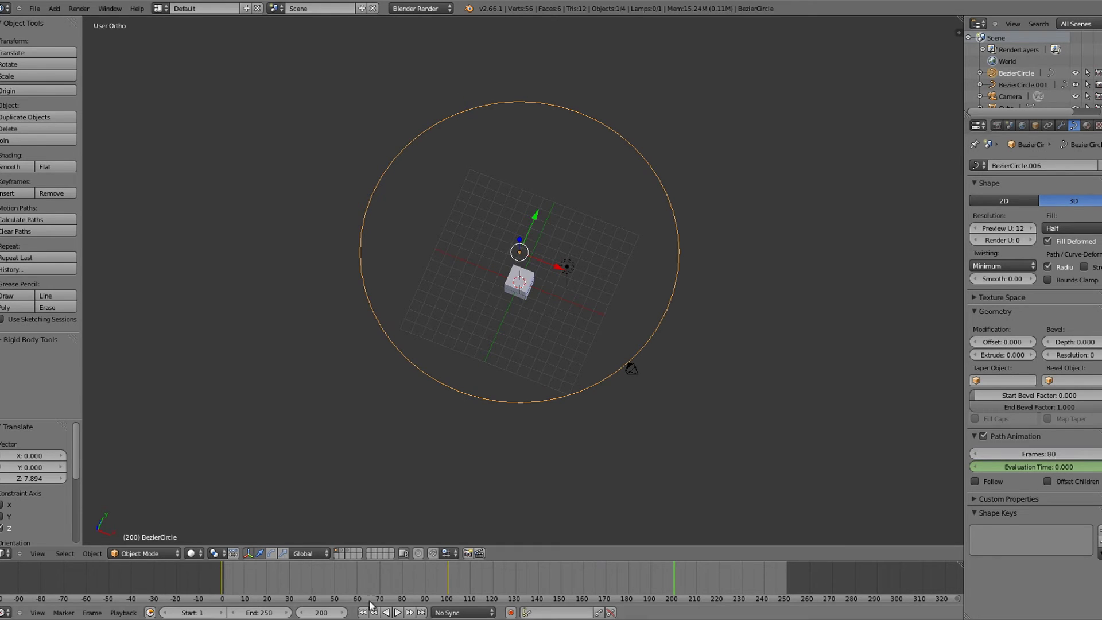
# - At frame 180, set Evaluation Time to 80 and keyframe it, then scrub to check
pyautogui.moveTo(470, 574); pyautogui.dragTo(630, 589)
pyautogui.click(1049, 466)
pyautogui.write('180')
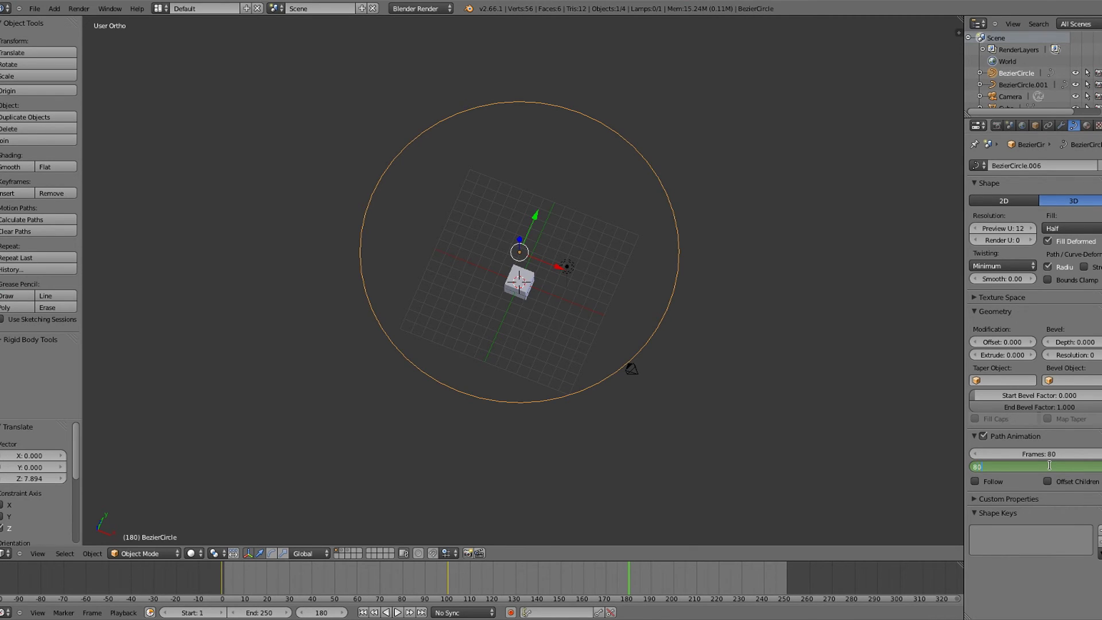
pyautogui.press('Return')
pyautogui.rightClick(1051, 468)
pyautogui.click(1027, 467)
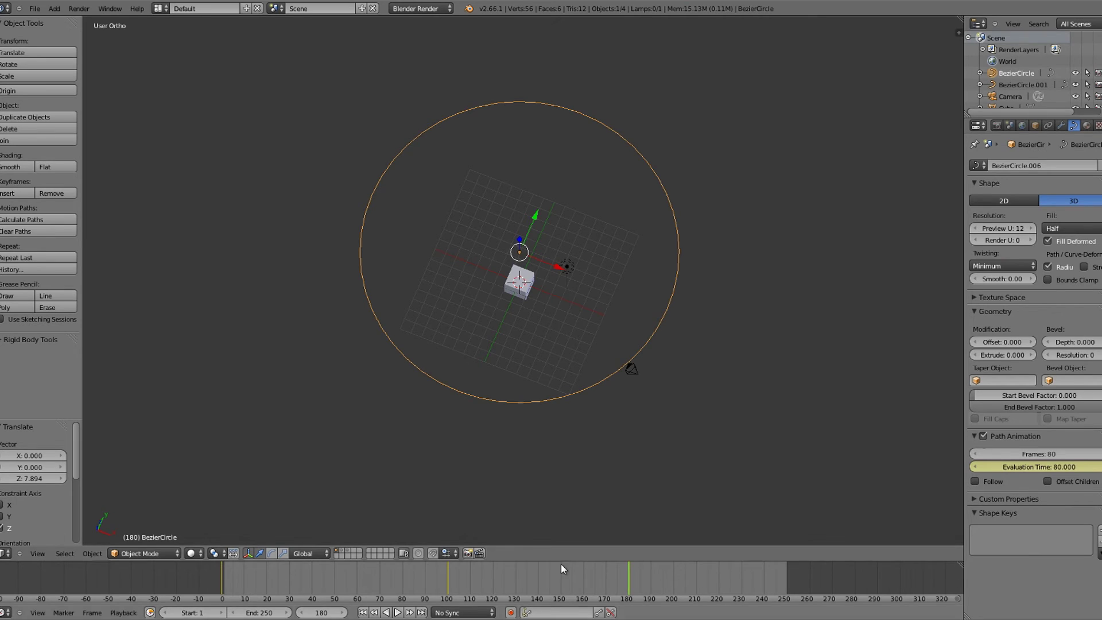
pyautogui.moveTo(563, 569); pyautogui.dragTo(441, 572)
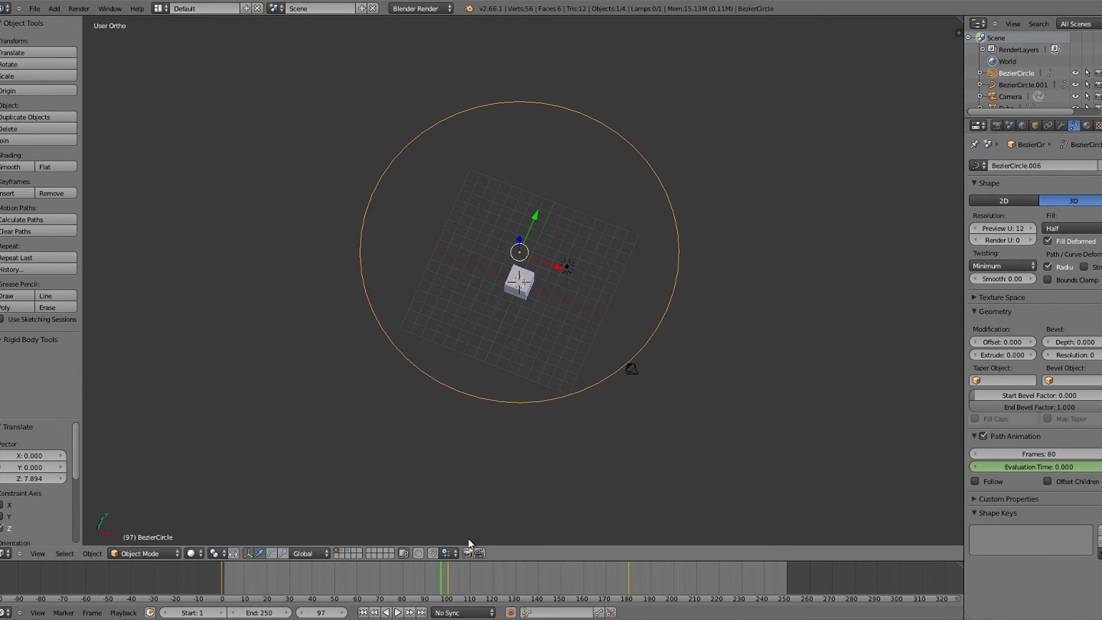
# - Parent the camera to the new circle with a Follow Path constraint
pyautogui.rightClick(635, 373)
pyautogui.keyDown('shift'); pyautogui.rightClick(657, 330); pyautogui.keyUp('shift')
pyautogui.hotkey('ctrl', 'p')
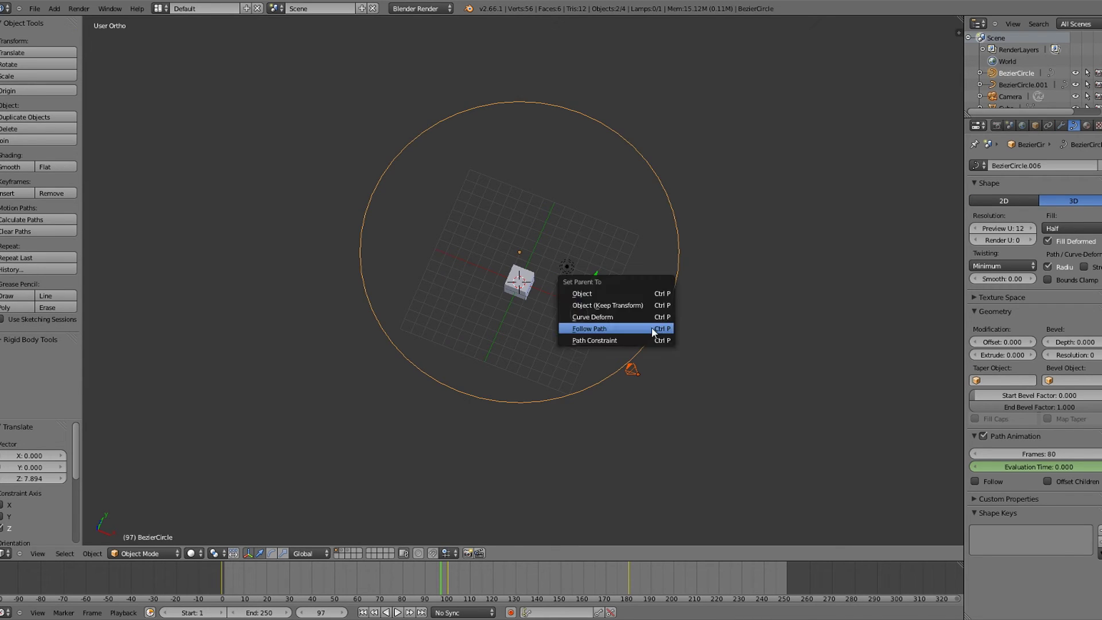
pyautogui.click(653, 327)
# - Rewind to the start and play the animation through the camera view
pyautogui.moveTo(450, 564); pyautogui.dragTo(223, 573)
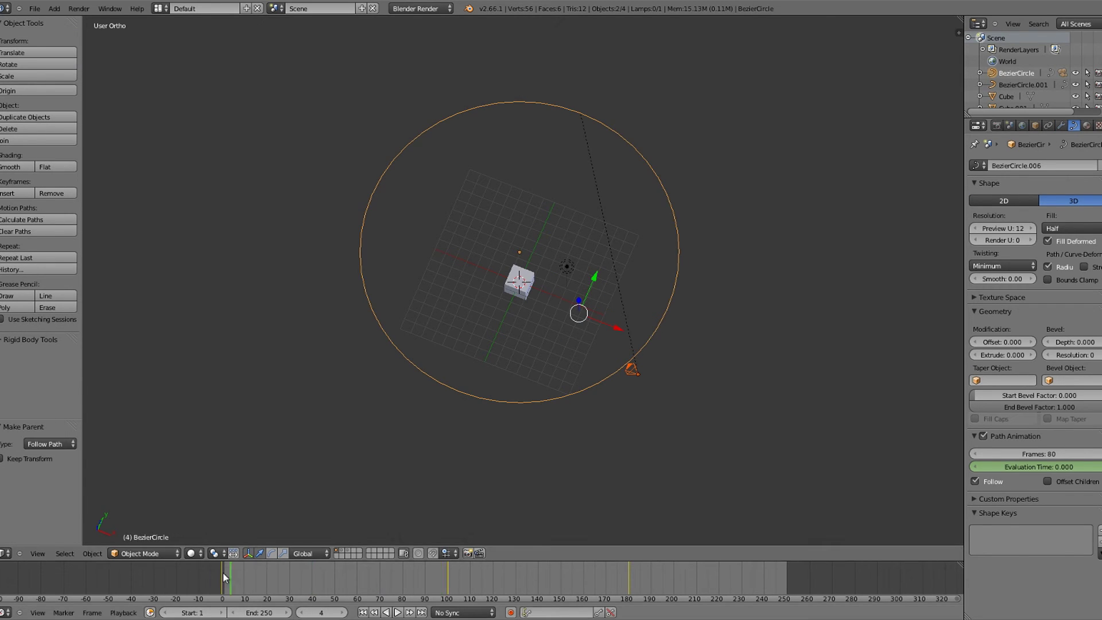
pyautogui.hotkey('alt', 'a')
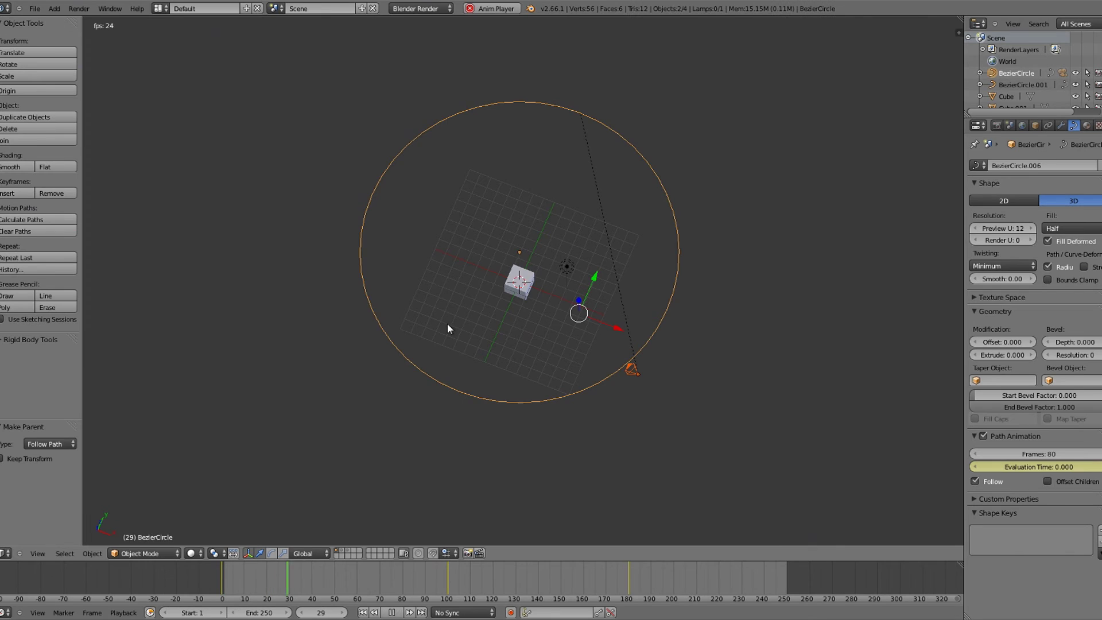
pyautogui.press('KP_0')
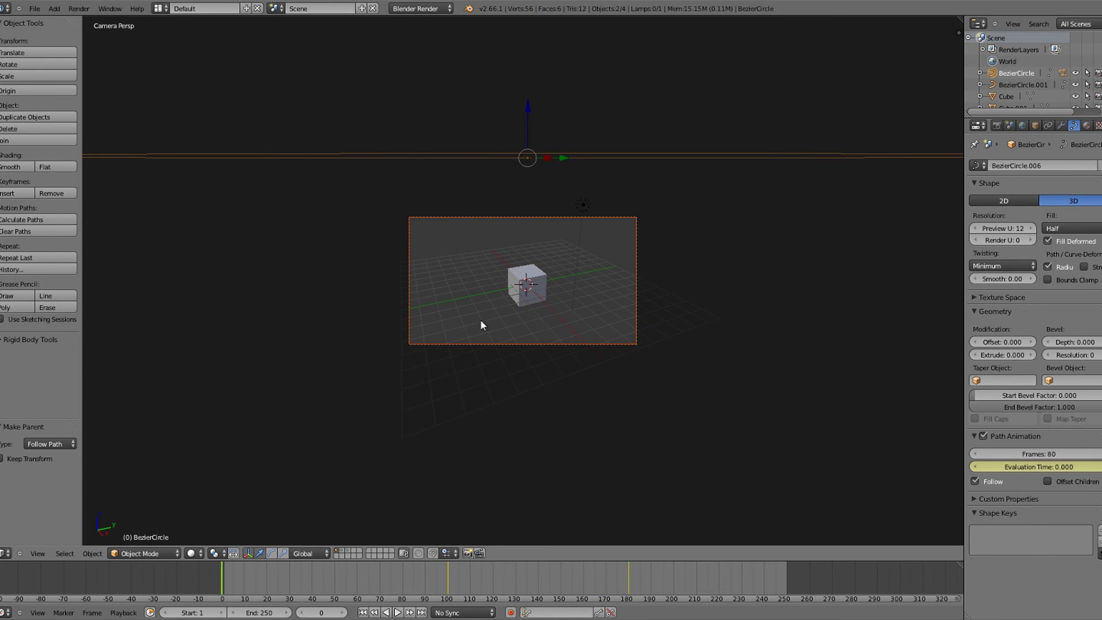
# - Stop playback, leave camera view, and scrub frames to watch the camera travel the circle
pyautogui.press('Escape')
pyautogui.press('KP_0')
pyautogui.moveTo(544, 566); pyautogui.dragTo(448, 573)
pyautogui.scroll(-3, 467, 494)
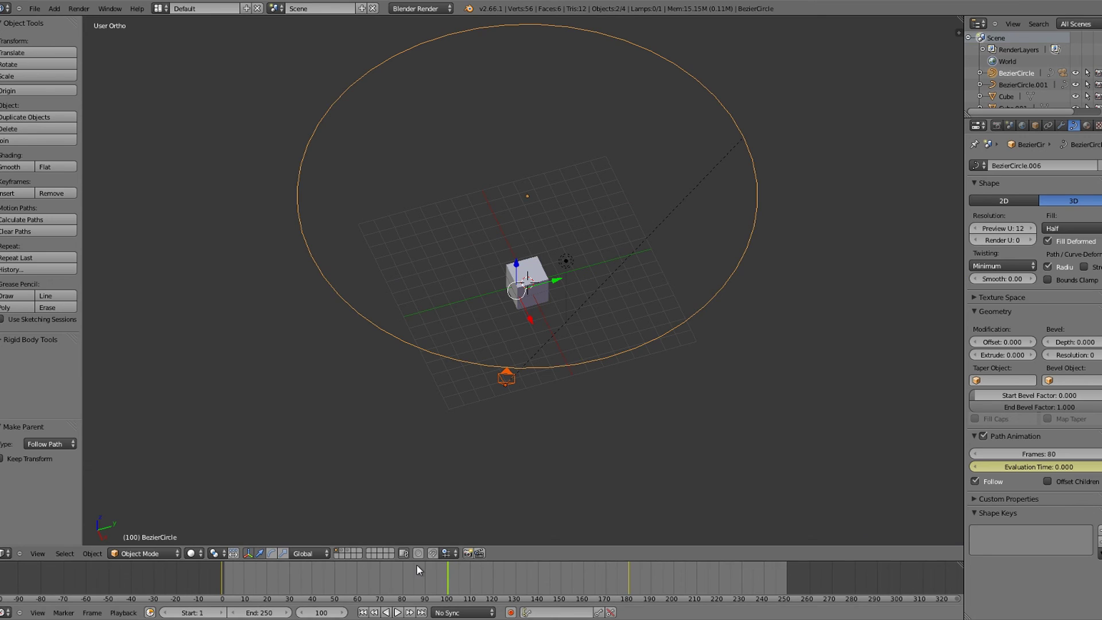
# - Scrub frames 14, 88 and 100 to confirm motion starts at 100, then show the heart-curve layer
pyautogui.moveTo(408, 573); pyautogui.dragTo(253, 568)
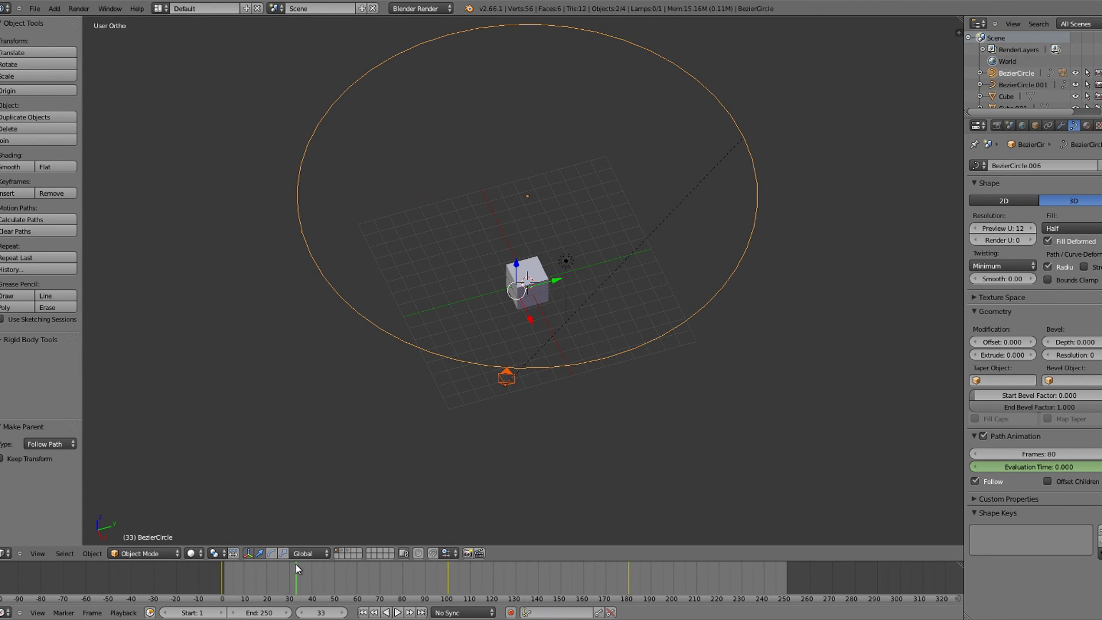
pyautogui.moveTo(370, 573); pyautogui.dragTo(454, 584)
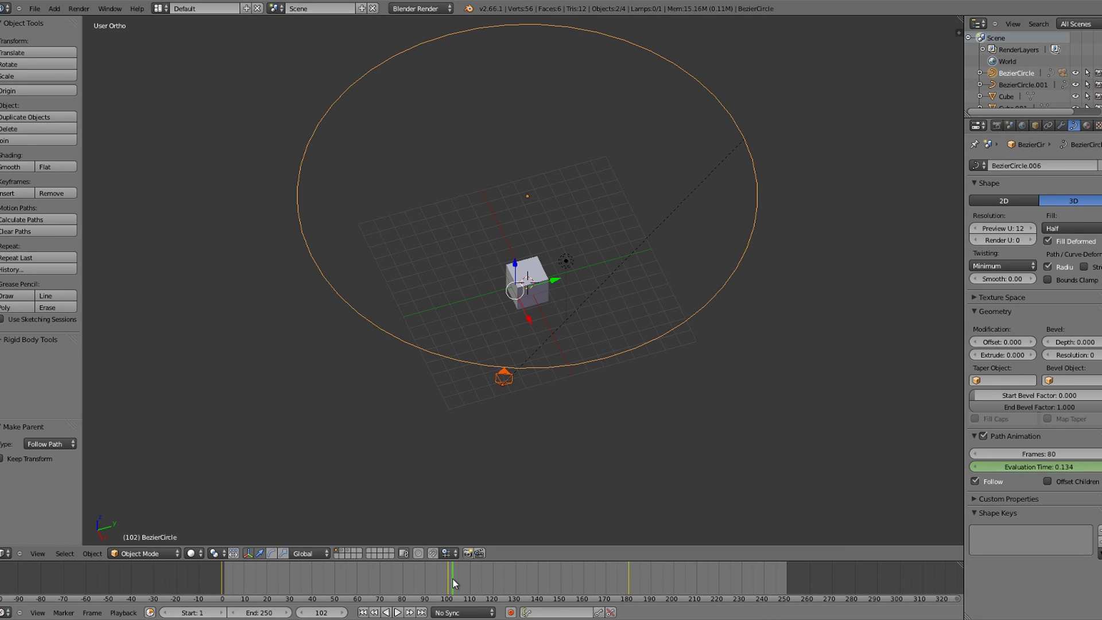
pyautogui.moveTo(453, 584); pyautogui.dragTo(450, 583)
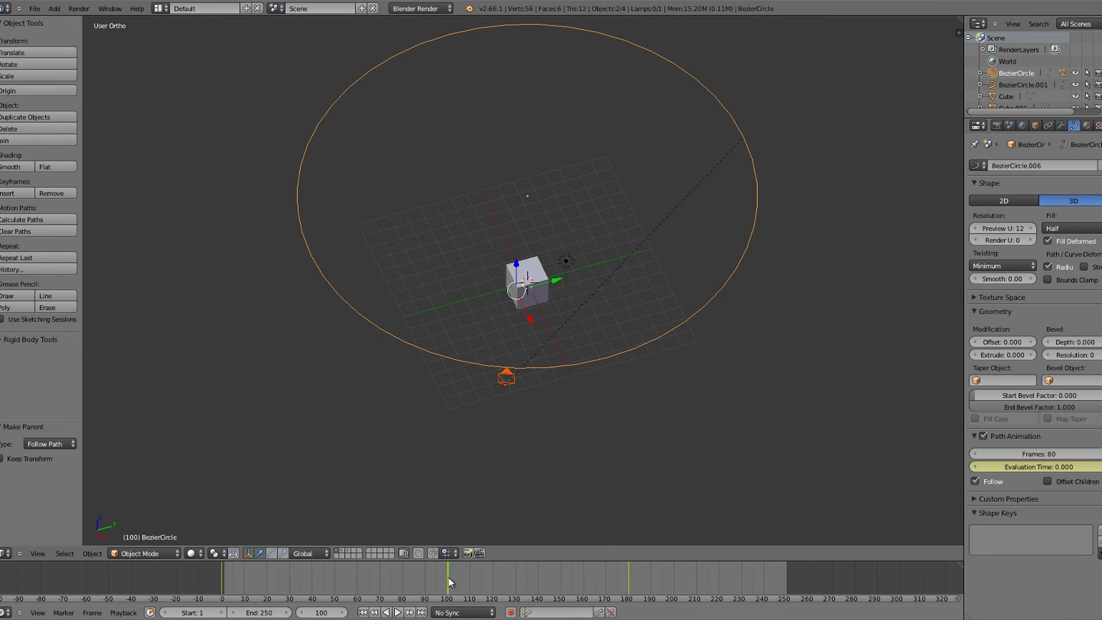
pyautogui.moveTo(451, 583); pyautogui.dragTo(161, 600)
pyautogui.click(461, 568)
pyautogui.click(342, 550)
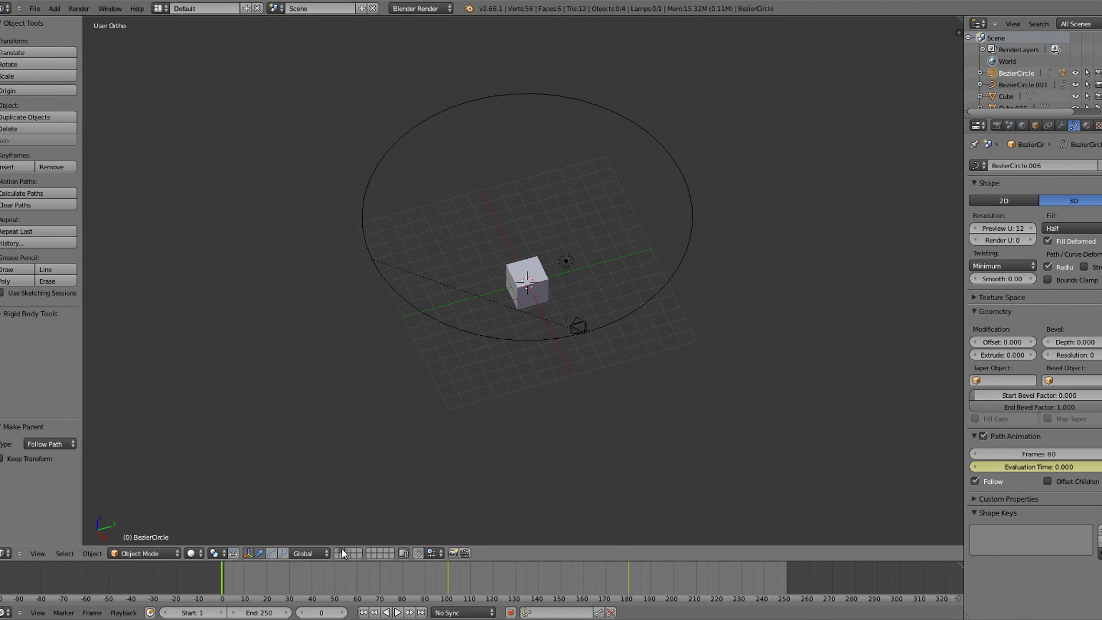
pyautogui.click(348, 550)
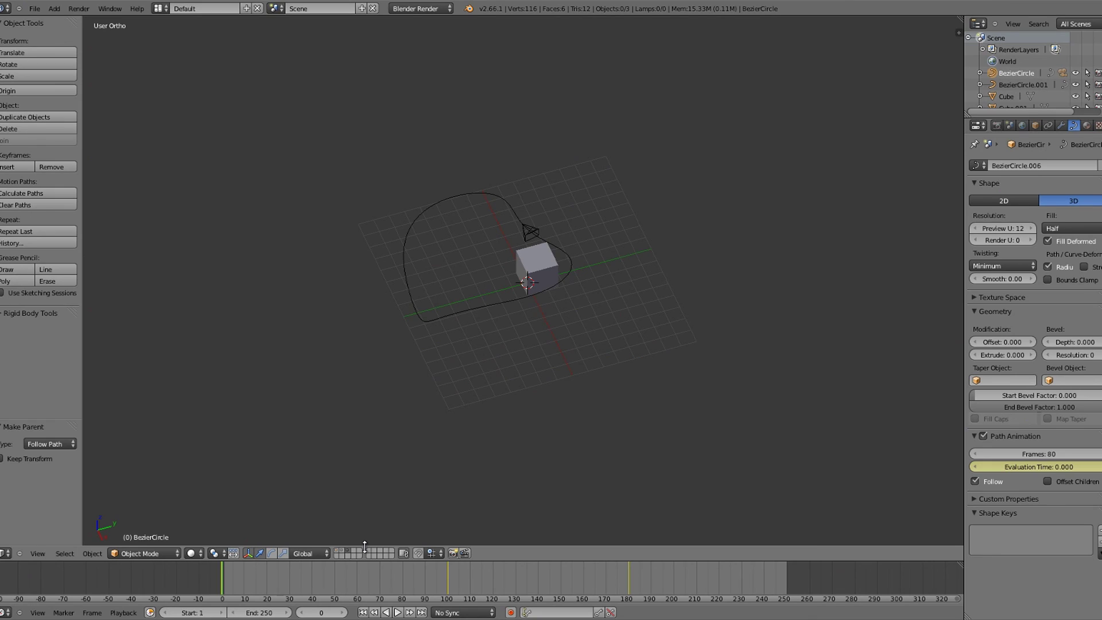